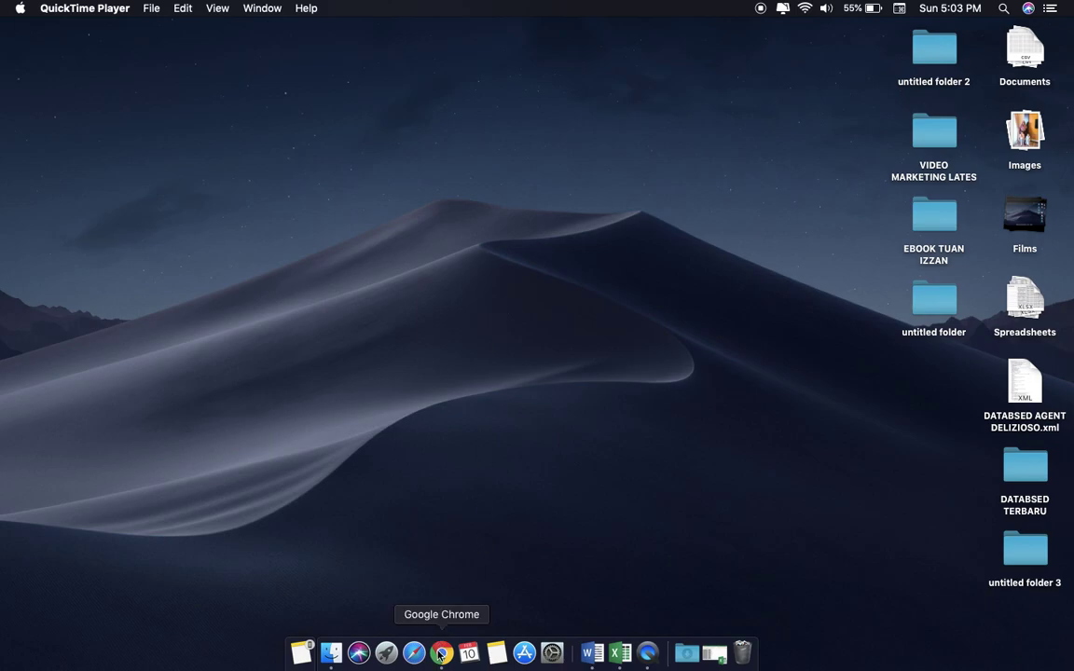
Switch to ManyChat in Google Chrome and look over the list of connected pages for the MR.FB ADS account.
click(440, 653)
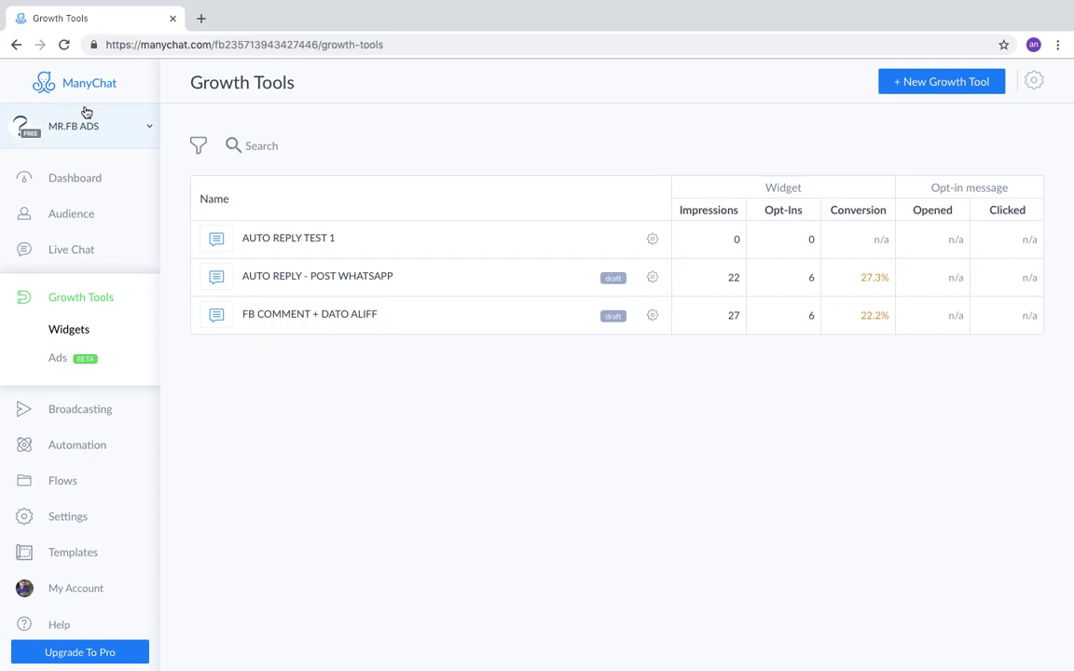
click(133, 137)
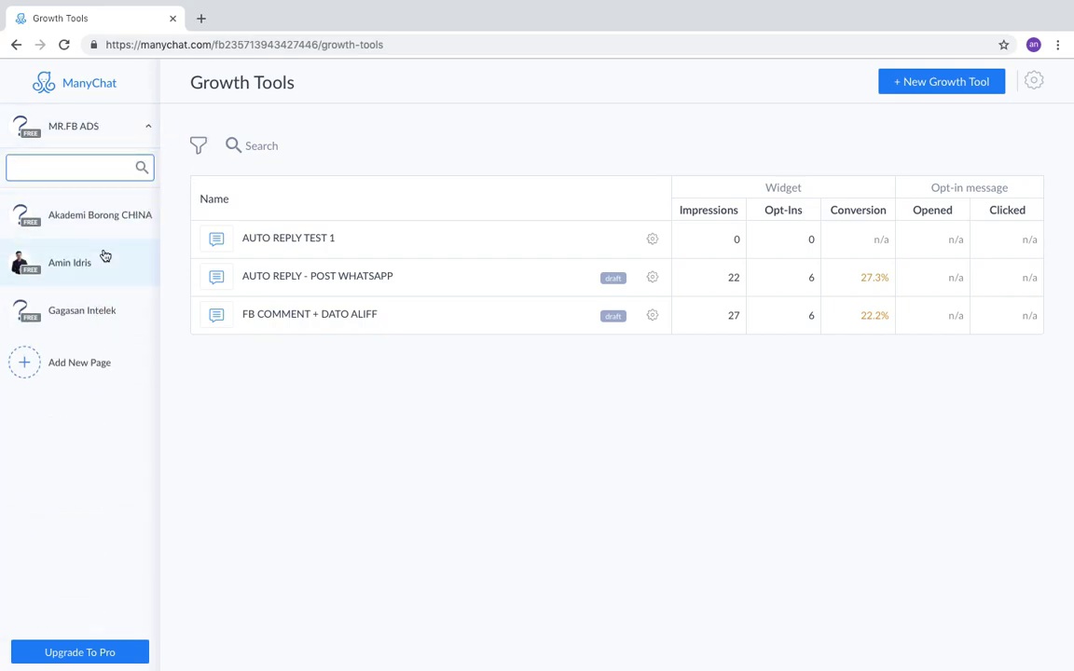
click(175, 194)
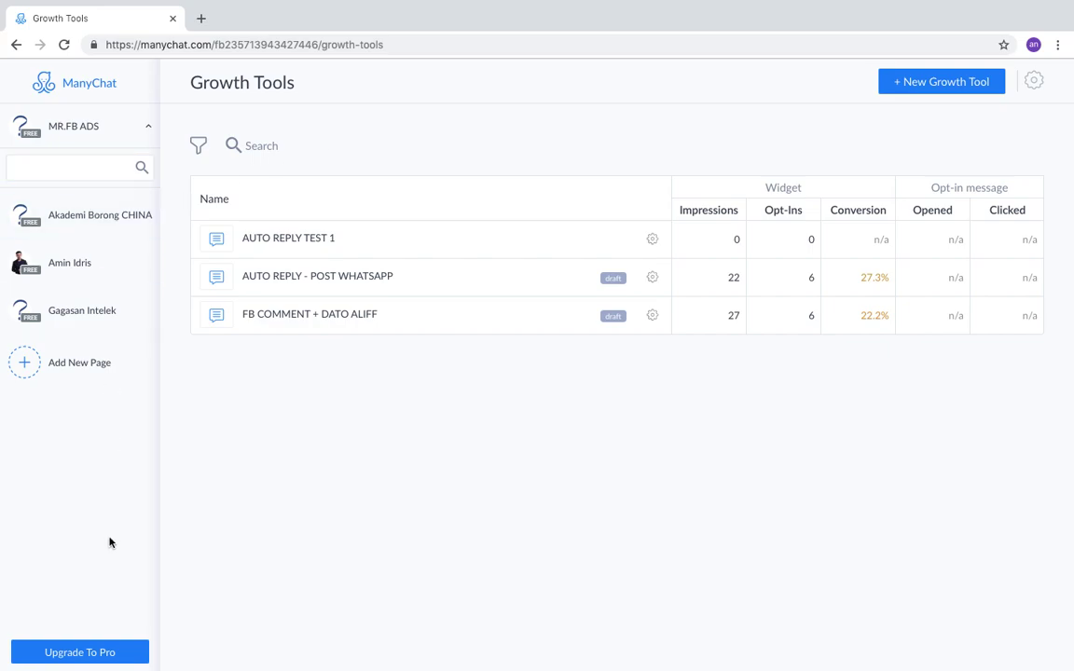
click(148, 127)
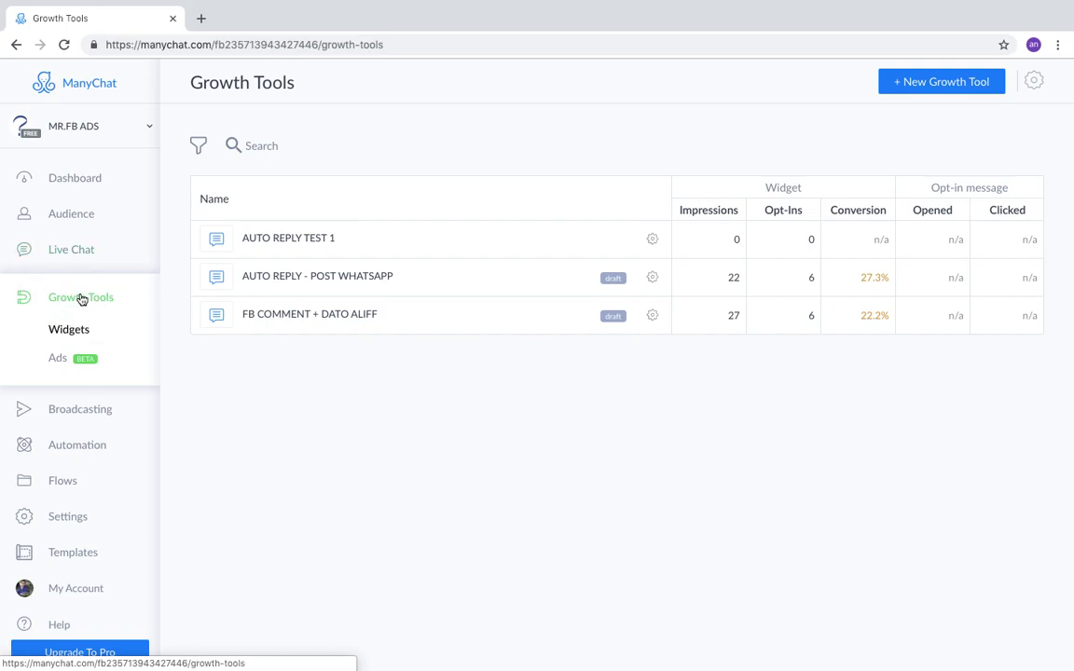
Create a new growth tool of the Facebook Comments type.
click(951, 82)
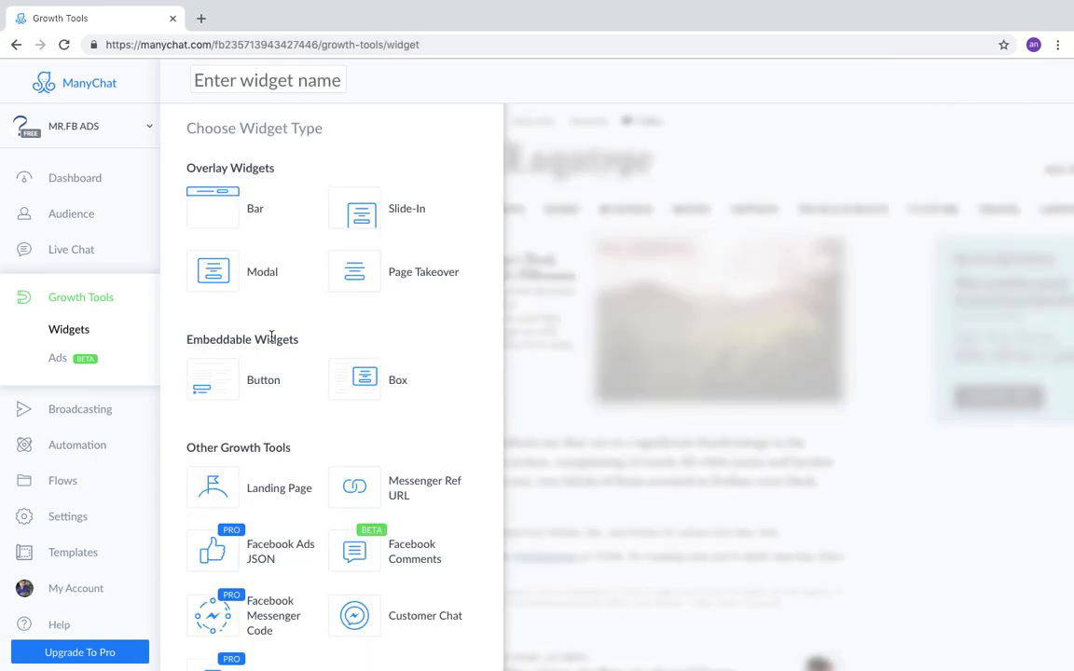
scroll(271, 340, down, 2)
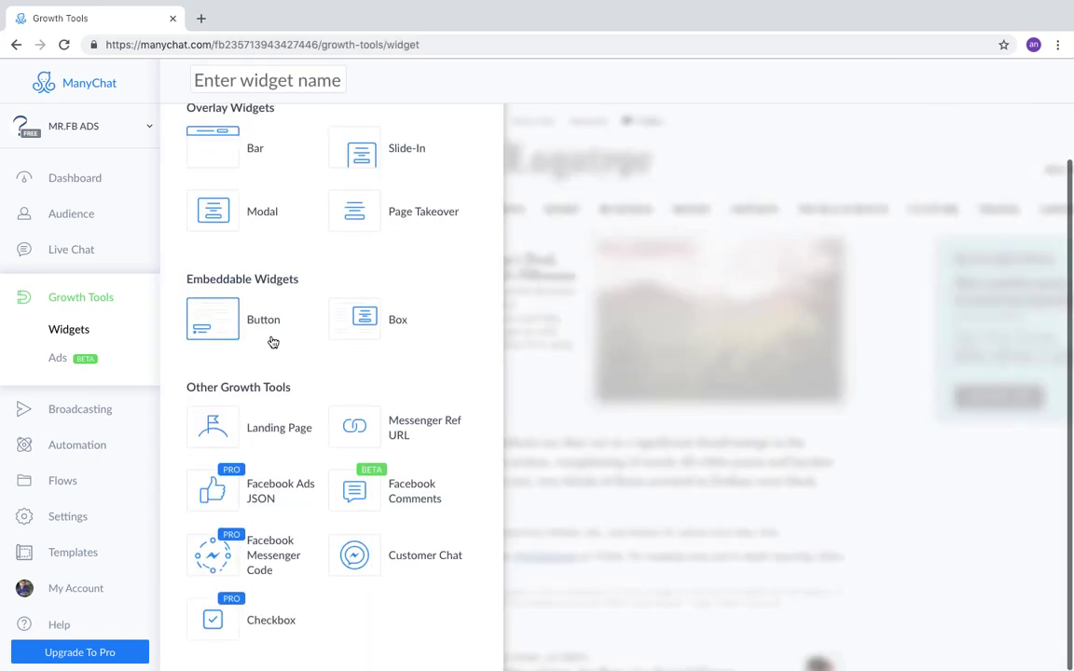
click(363, 496)
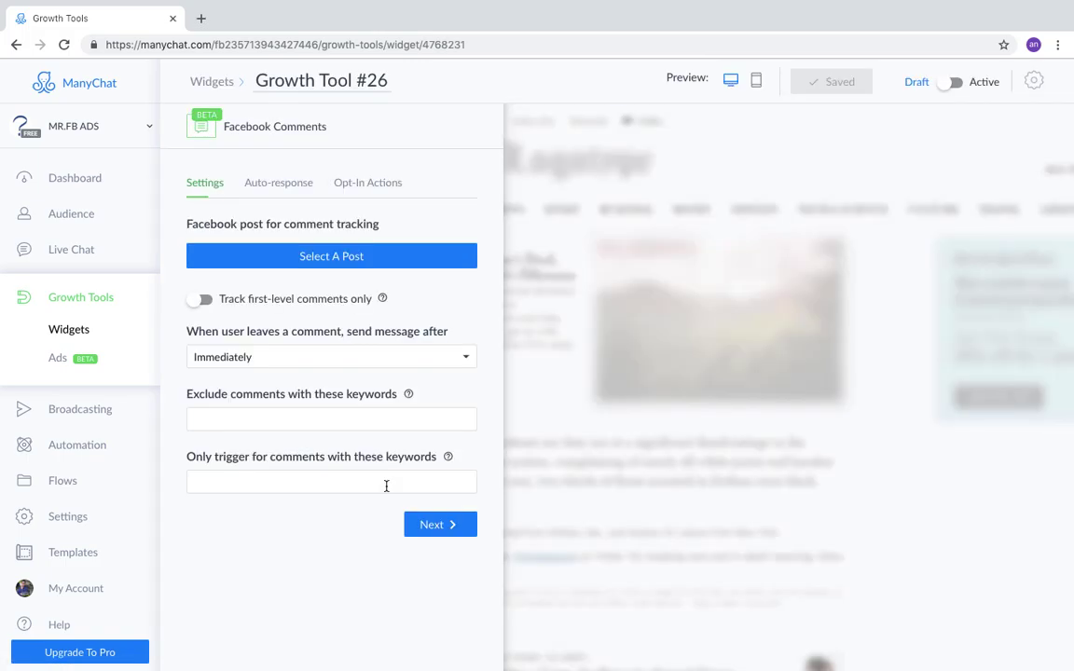
Rename the new growth tool as "auto reply test 2".
triple_click(335, 80)
key(BackSpace)
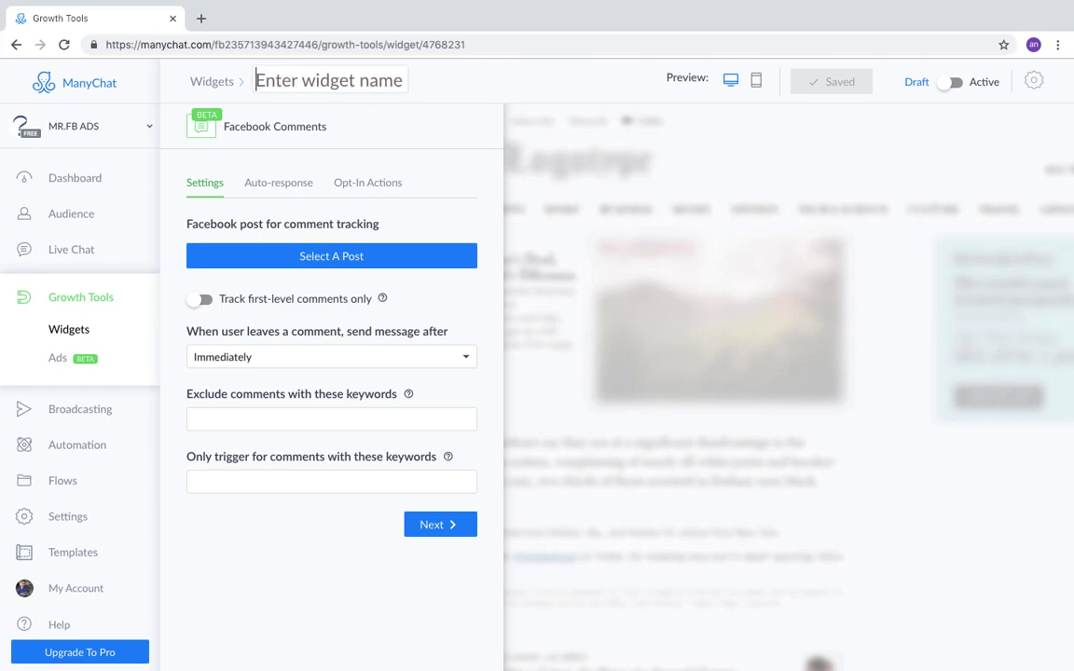
text(auto reply)
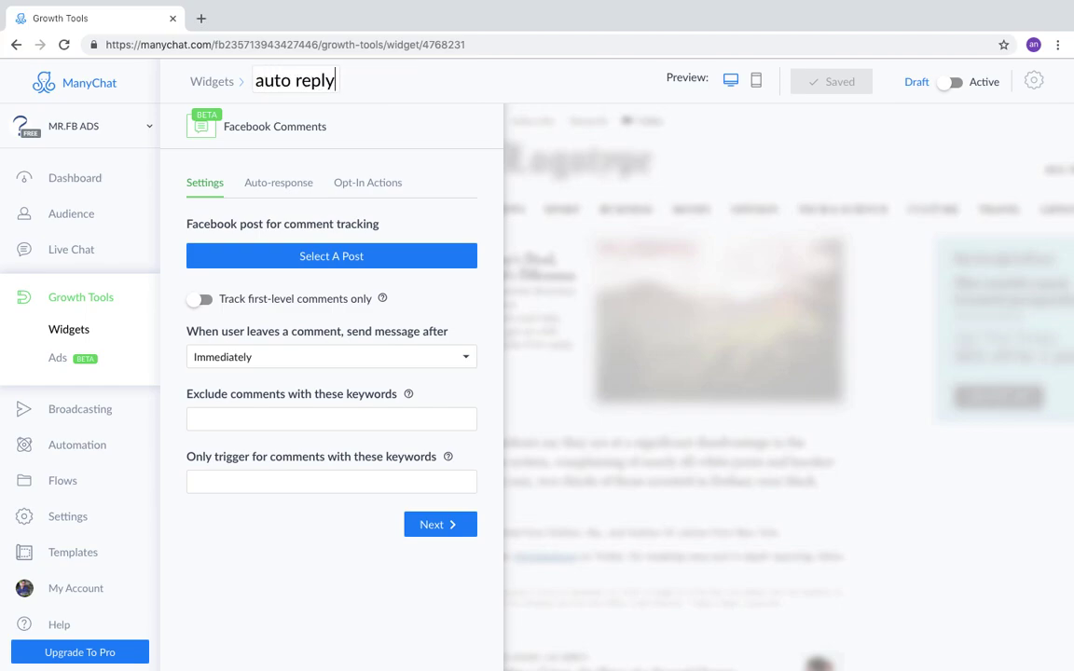
text( test 2)
Choose the published "#31 VIDEO FB MARKETING" post for comment tracking and confirm that it is explicit about contacting commenters via Messenger.
click(338, 263)
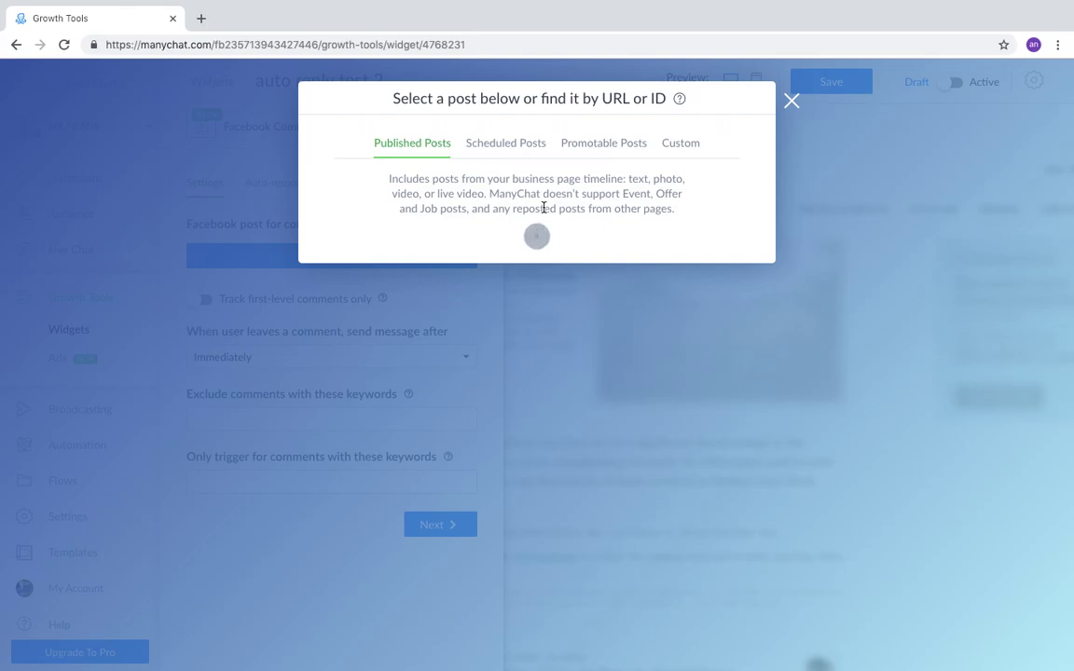
click(542, 340)
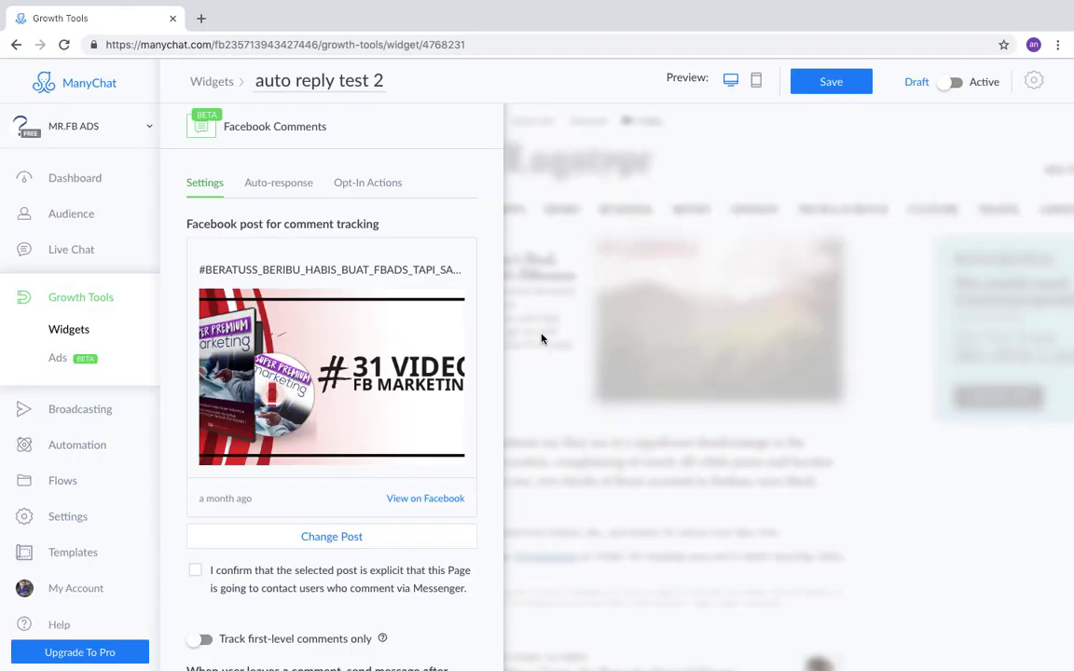
scroll(259, 275, down, 3)
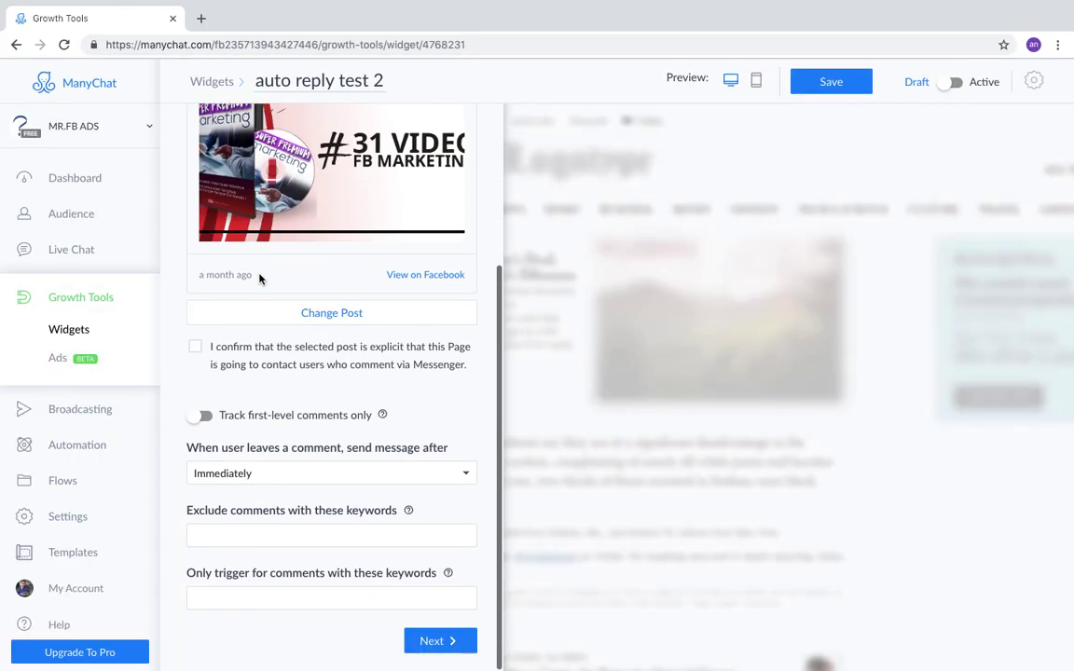
click(196, 347)
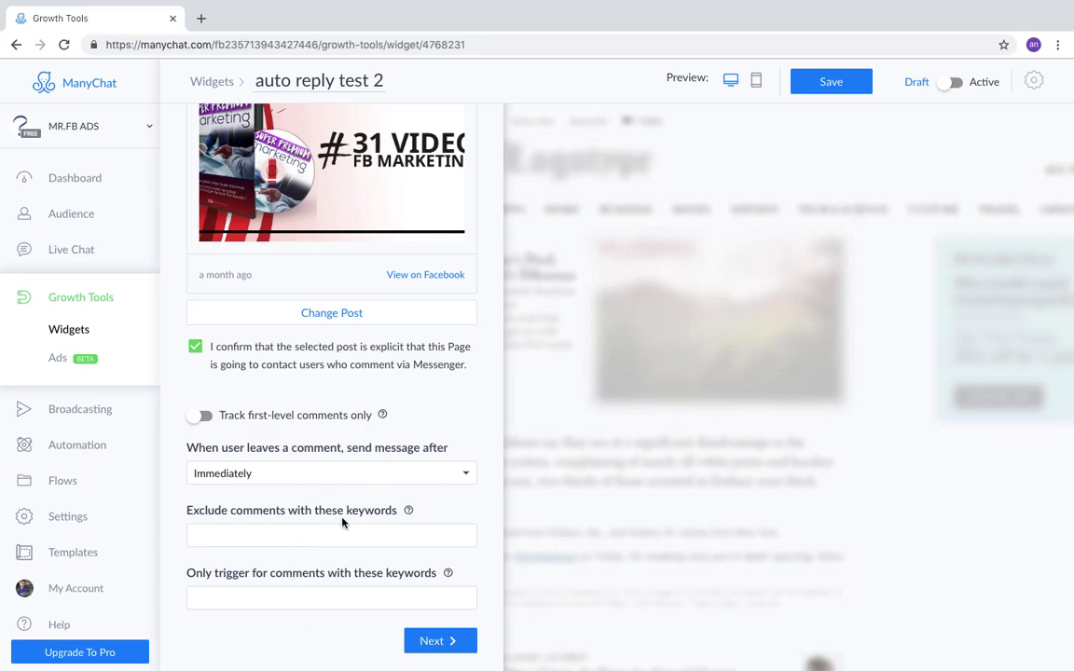
Replace the default auto-response message to commenters with "Hai" followed by the Full Name variable.
scroll(341, 523, up, 5)
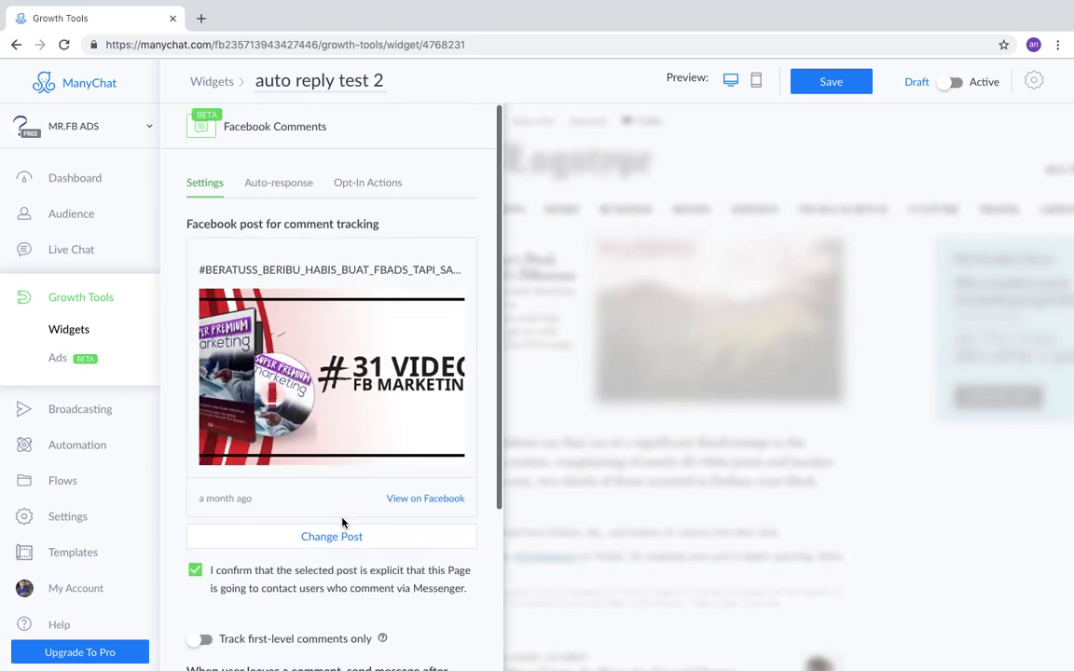
click(302, 187)
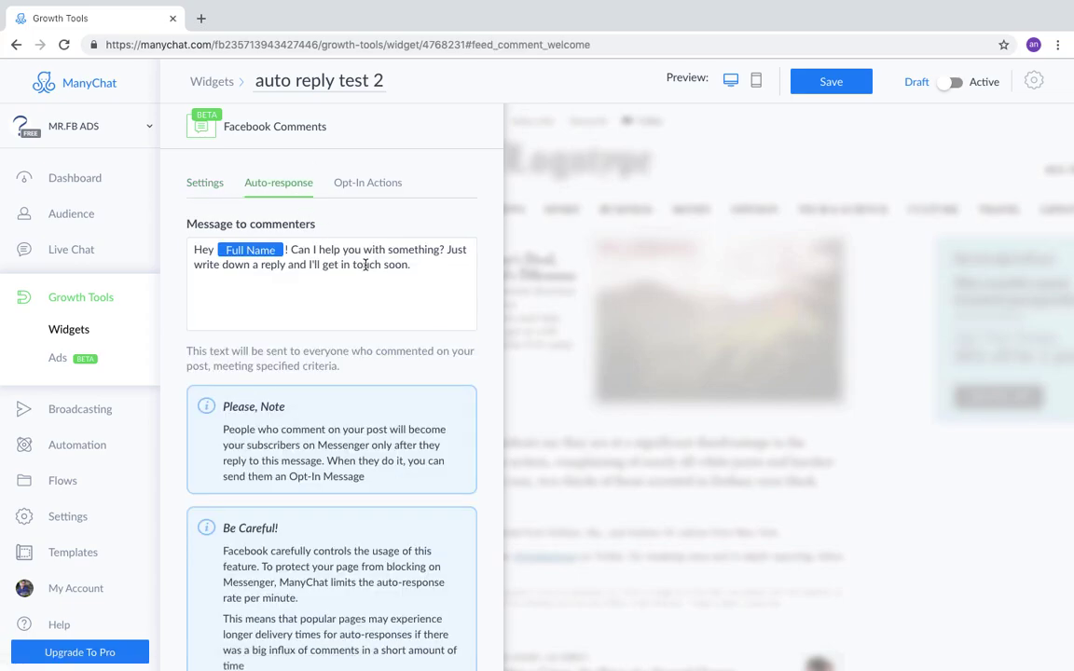
key(ctrl+a)
key(BackSpace)
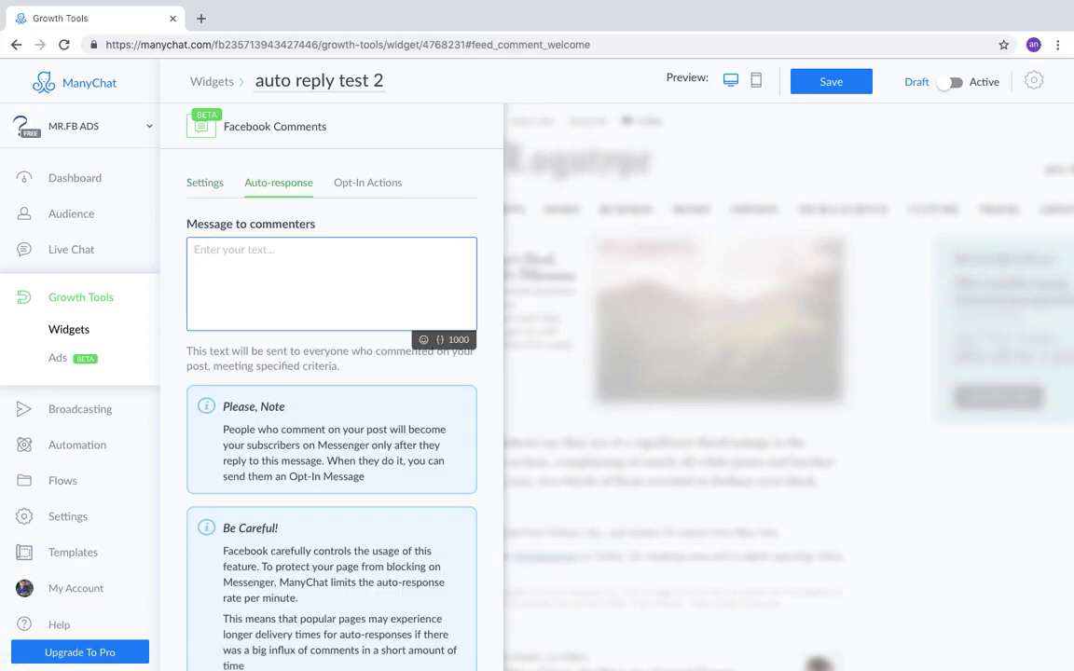
text(Hai)
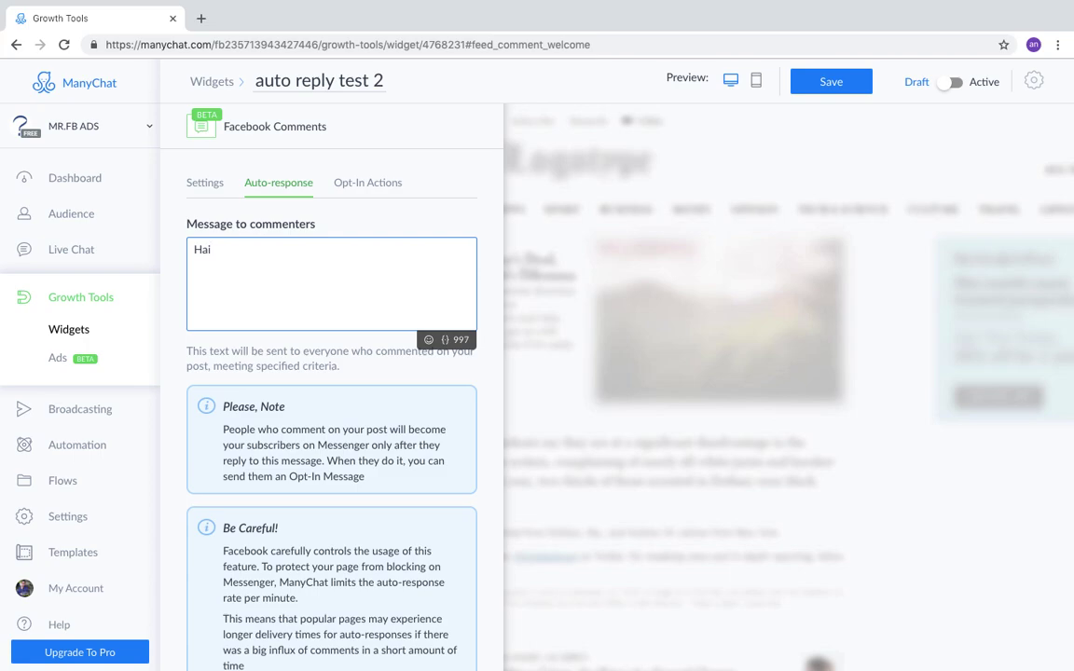
text(.)
key(BackSpace)
text({{)
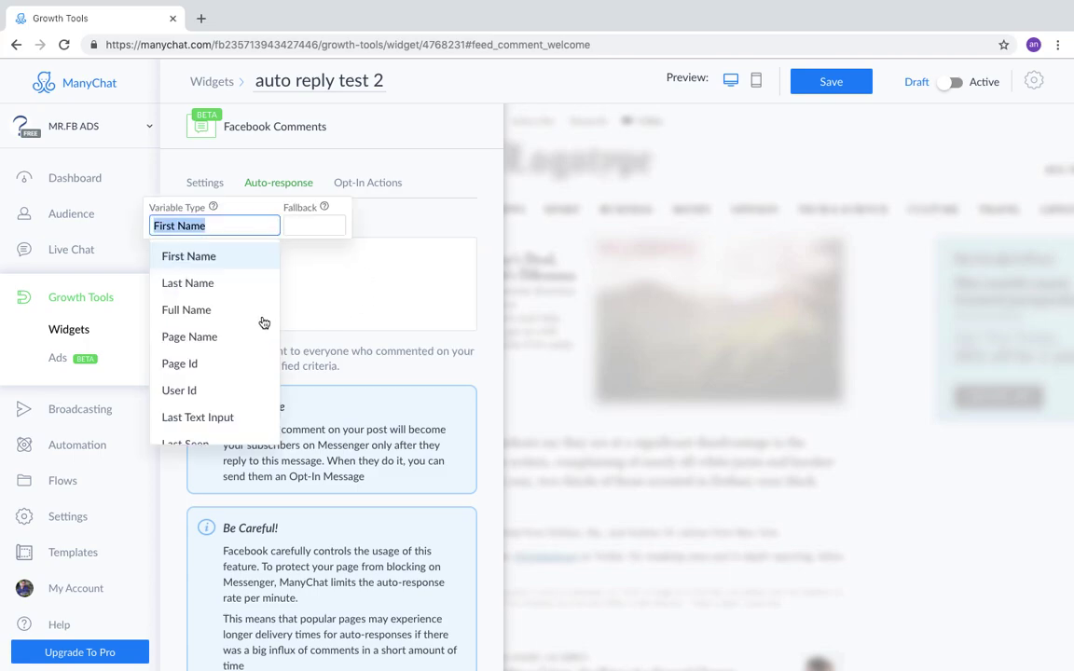
click(244, 309)
click(329, 249)
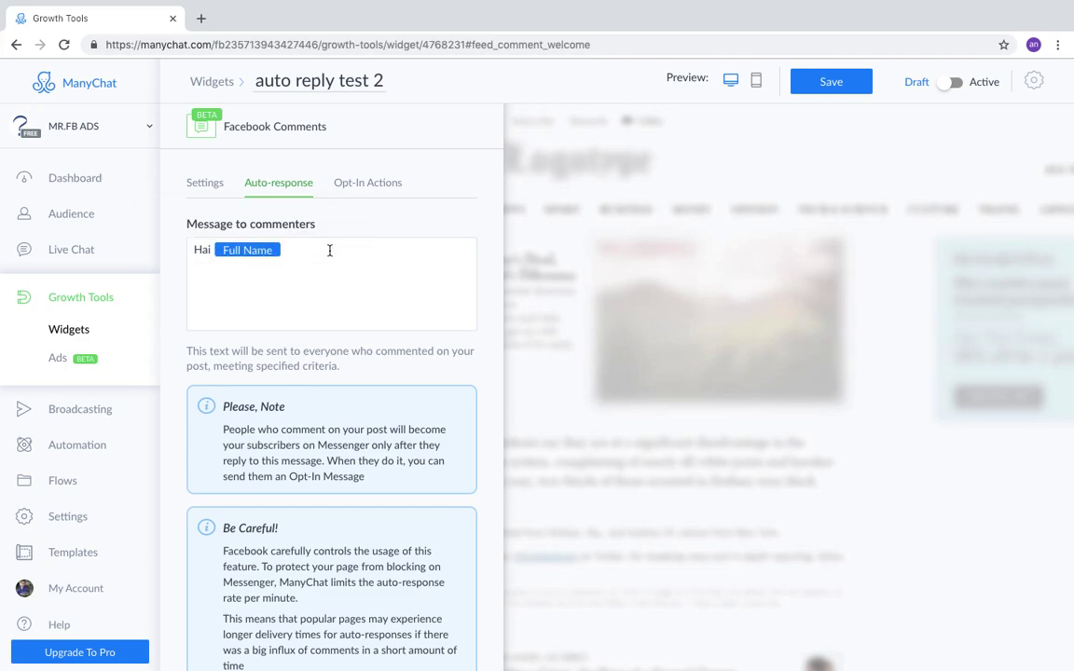
Continue the message after the Full Name variable with ". Terim kasih kerana berminat dengan produk dan servis yang kami tawarkan.".
text(. Te)
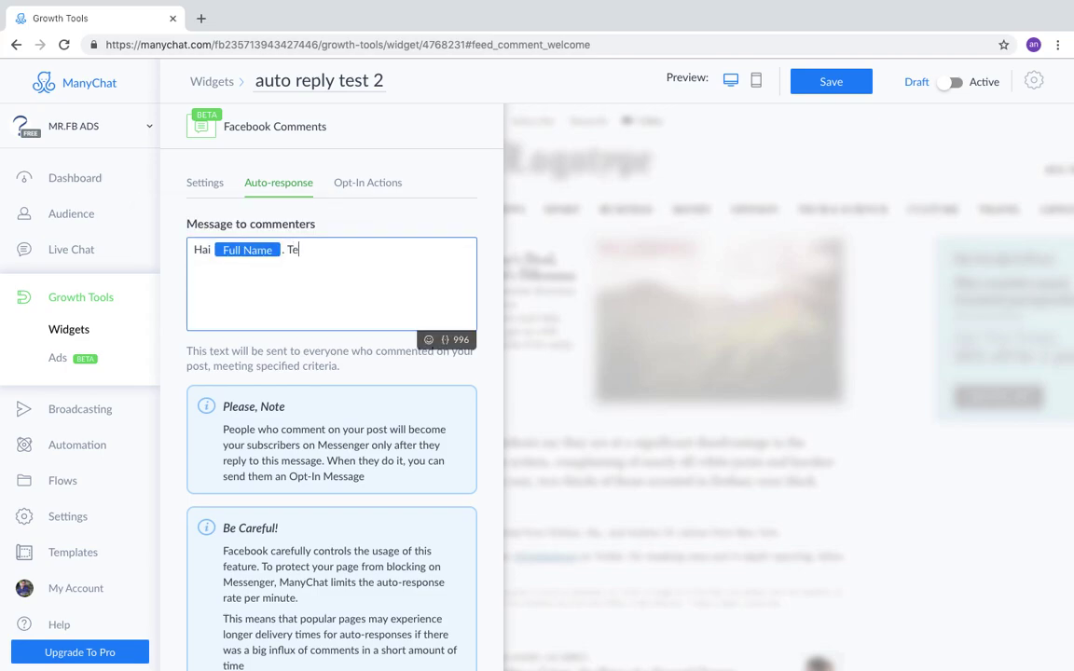
text(rim kasih kerana berm)
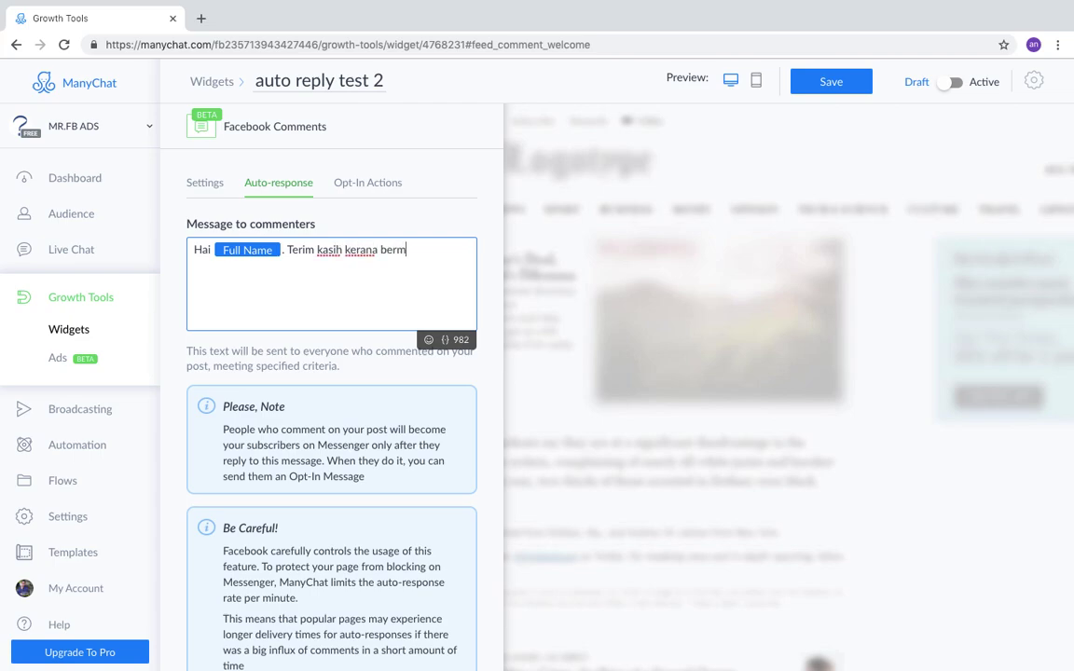
text(inat dengan pr)
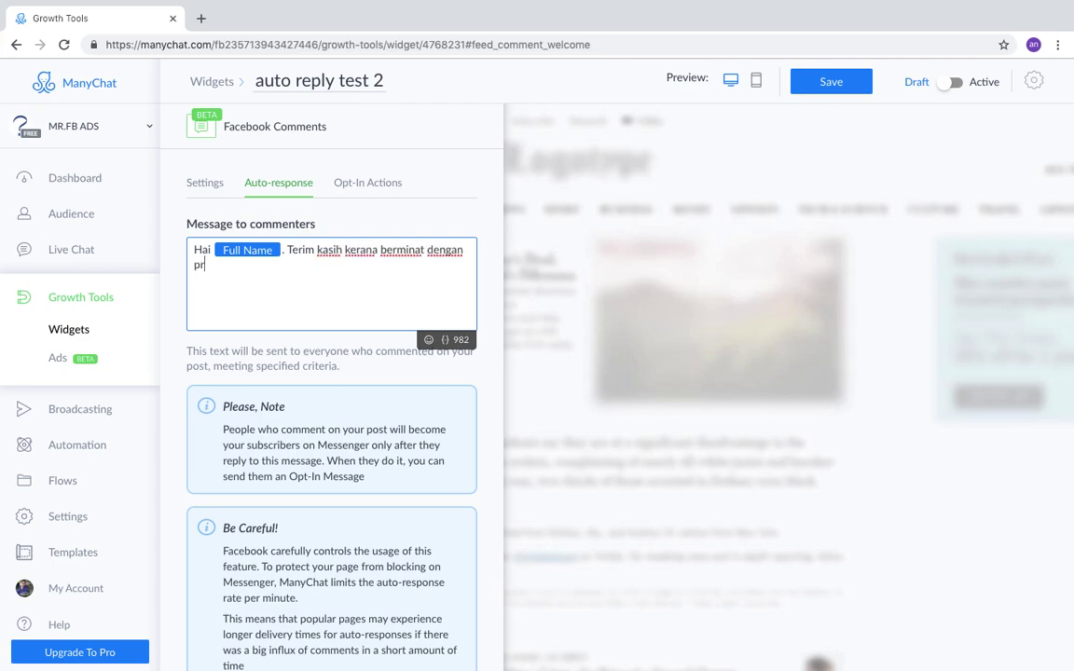
text(oduk dan servis yang kami)
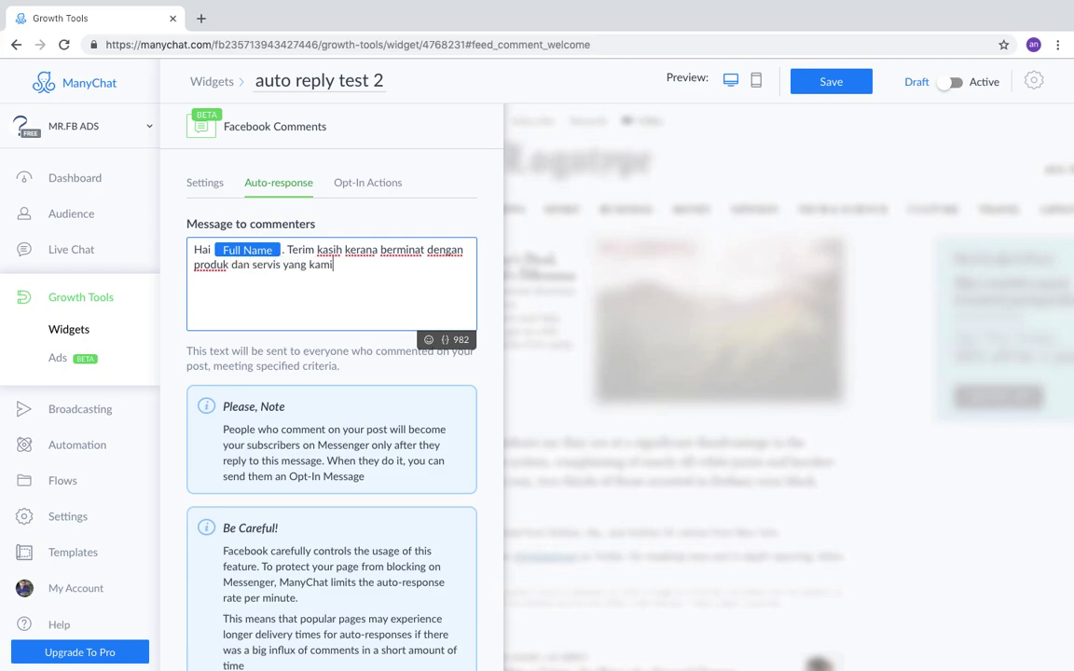
text( tawarkan.)
Start a new paragraph in the auto-response with "Adakah" followed by the First Name variable.
key(Return)
text(Adakah an)
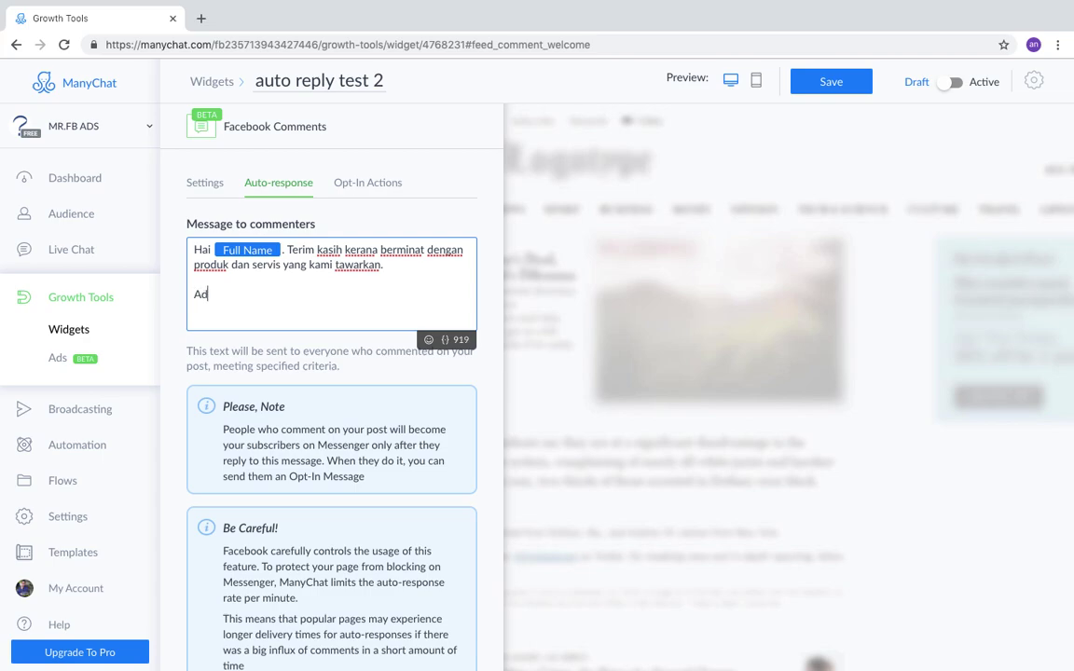
key(BackSpace)
key(BackSpace)
text({{)
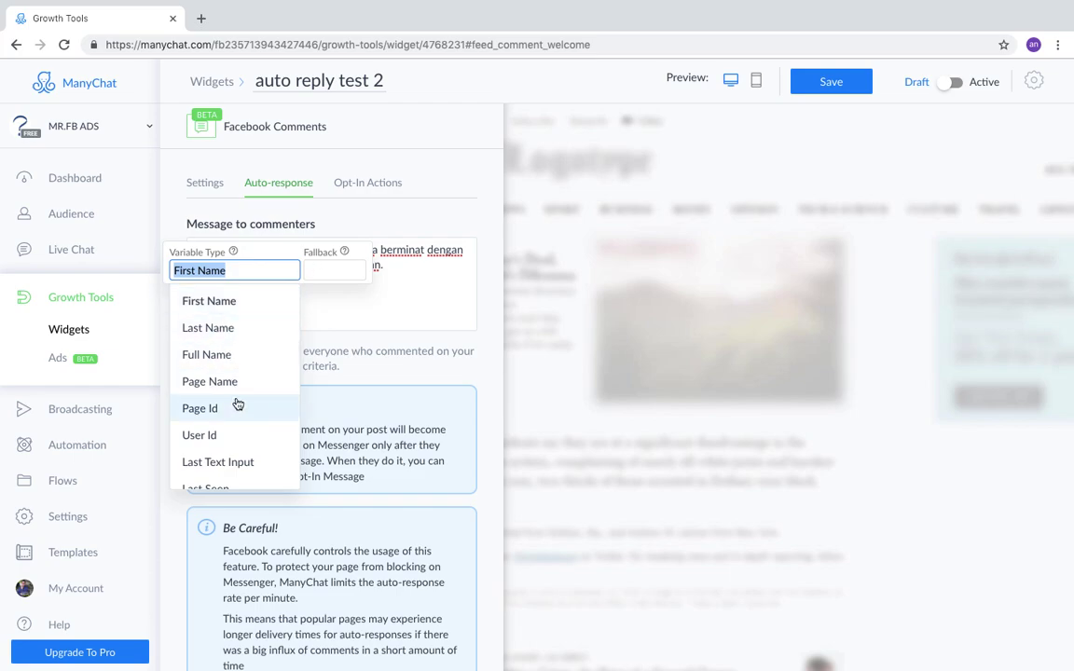
click(248, 305)
click(307, 295)
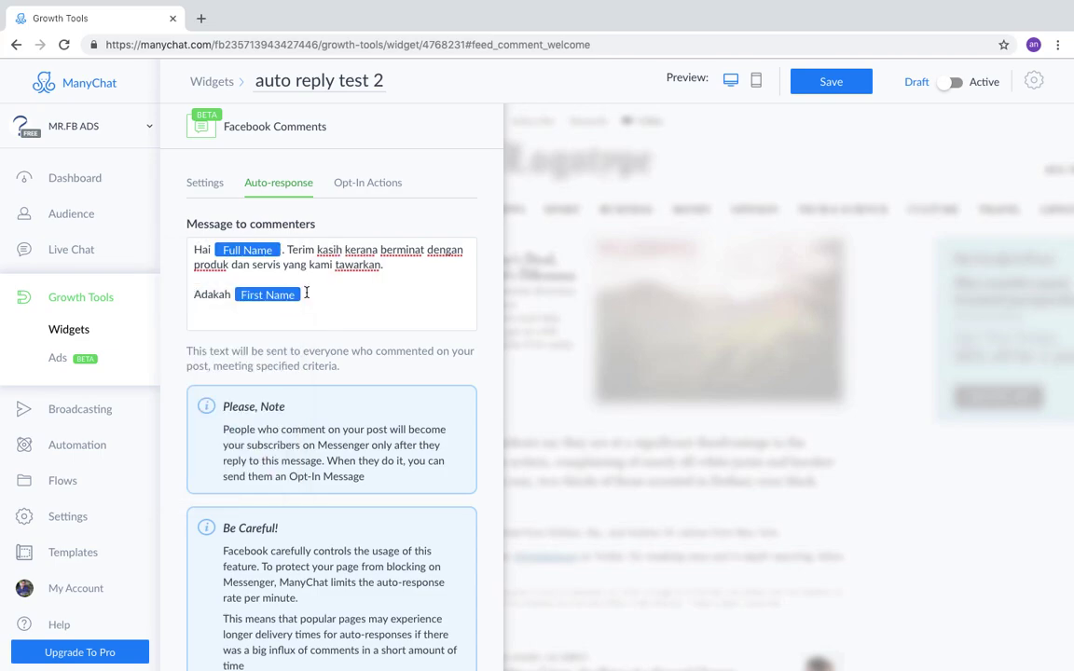
click(306, 295)
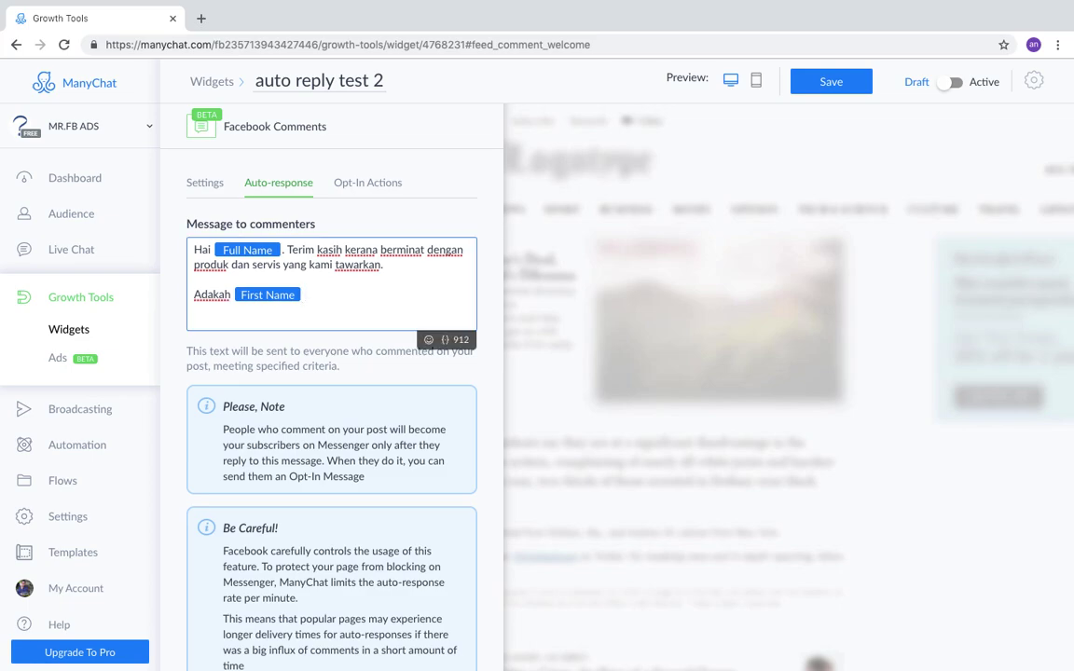
Complete the question with "seorang peniaga online?" and add the answer options "YA / TIDAK" in a separate paragraph below.
text(seorang pengaia)
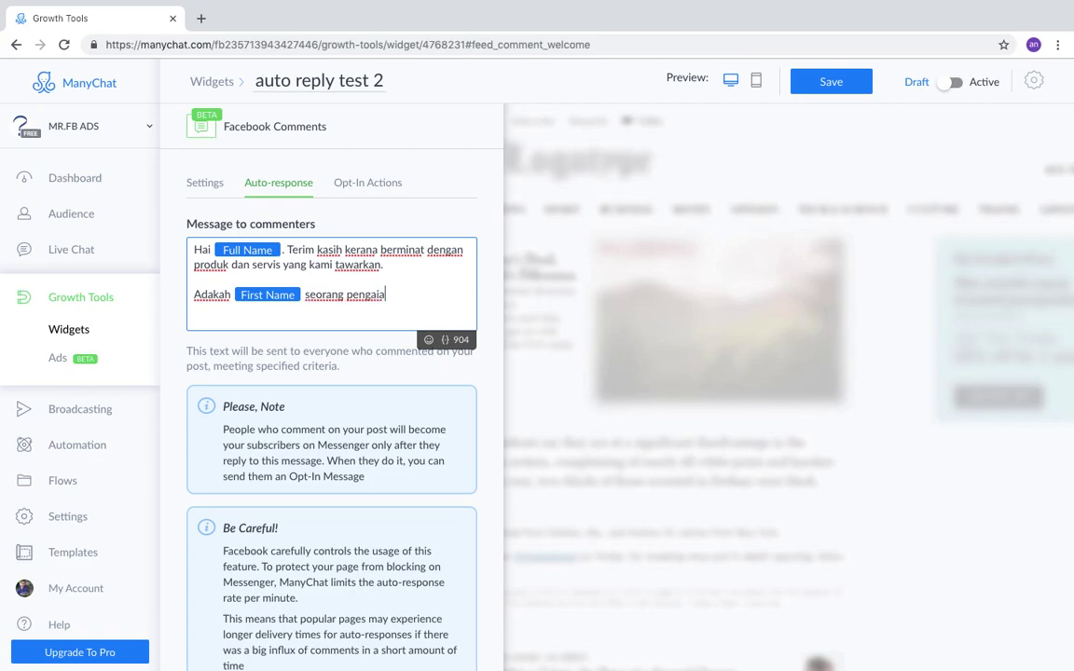
key(BackSpace)
key(BackSpace)
text(iaga online?)
key(Return)
key(Return)
text(YA / TIDAK)
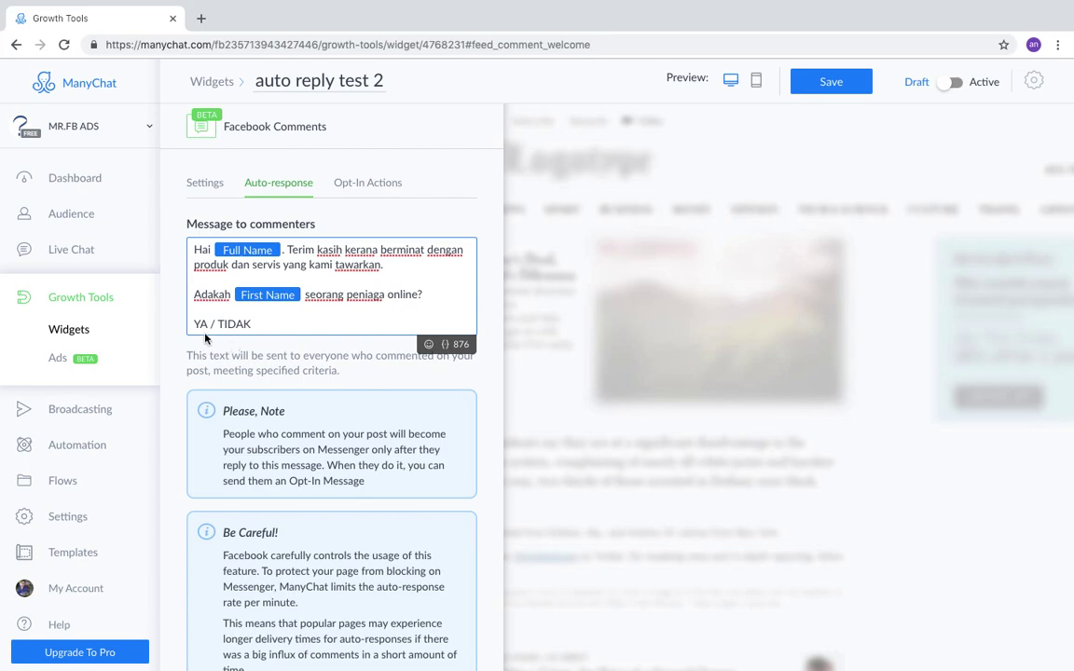
Set the opt-in message to send only to users who reply with the keyword "YA".
click(377, 183)
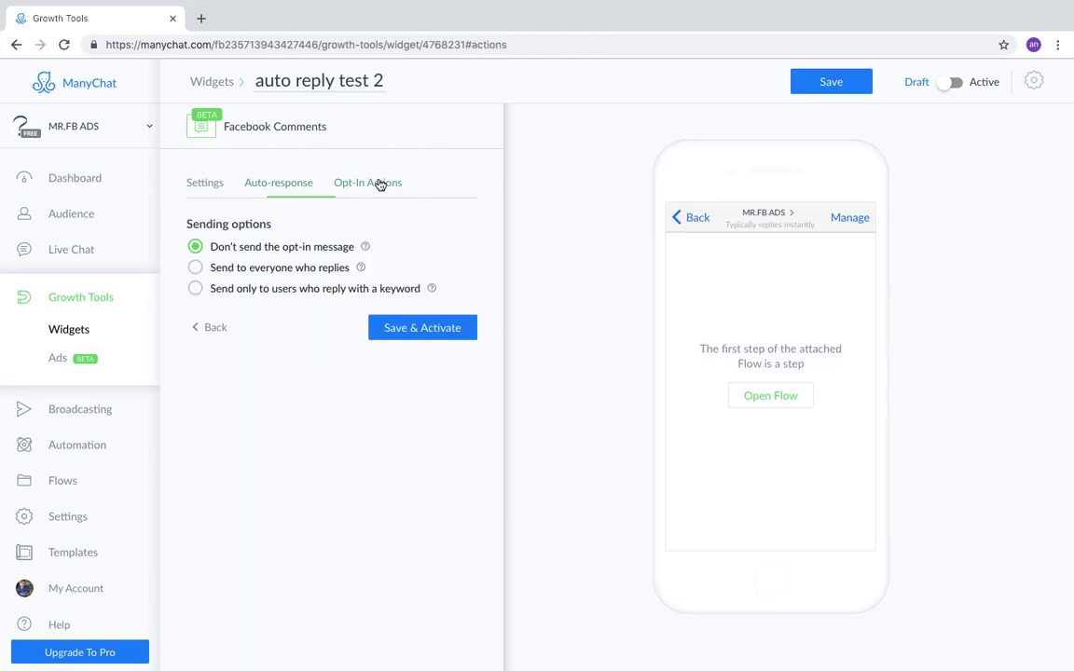
click(195, 289)
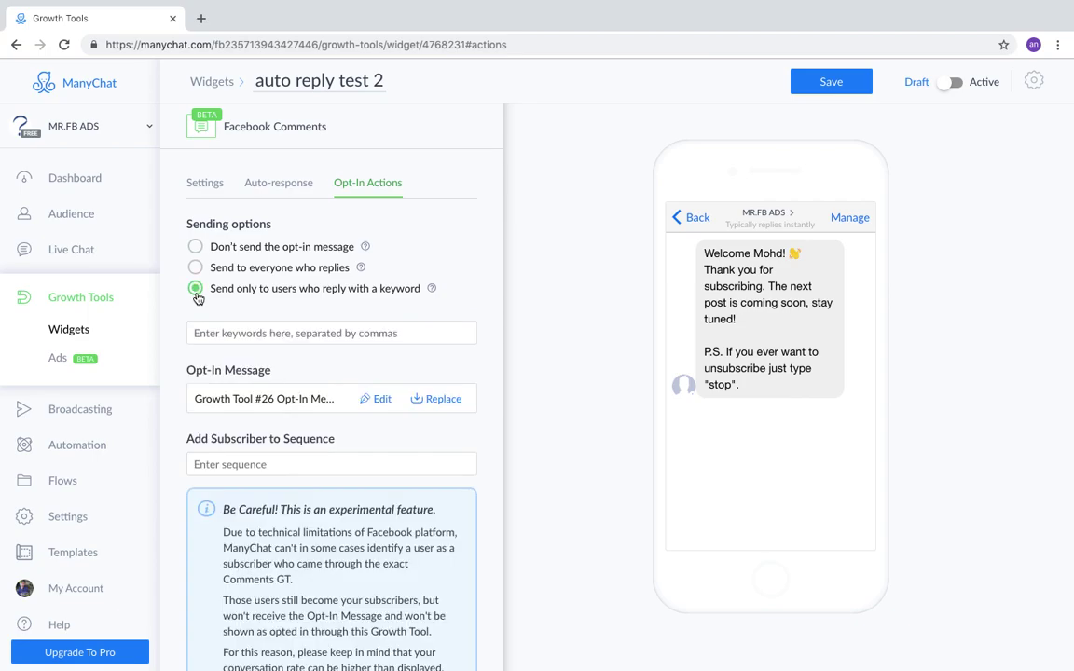
click(238, 327)
text(YA)
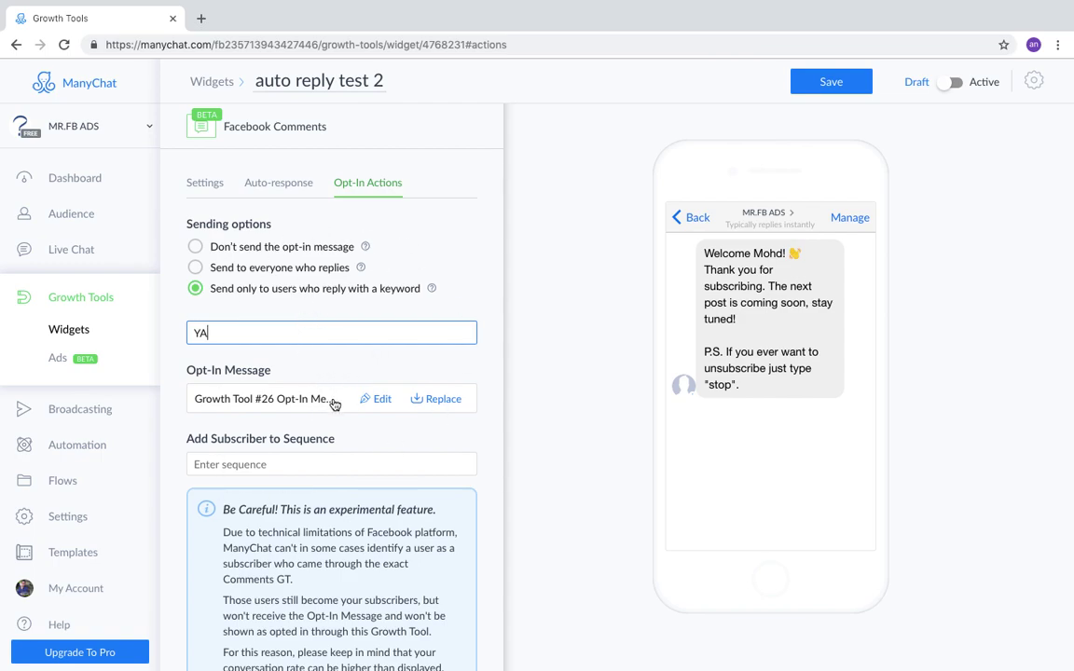
Open the opt-in message for editing, discarding the unsaved widget changes, and replace its default text with "TAHNIAH! KERANA".
click(390, 404)
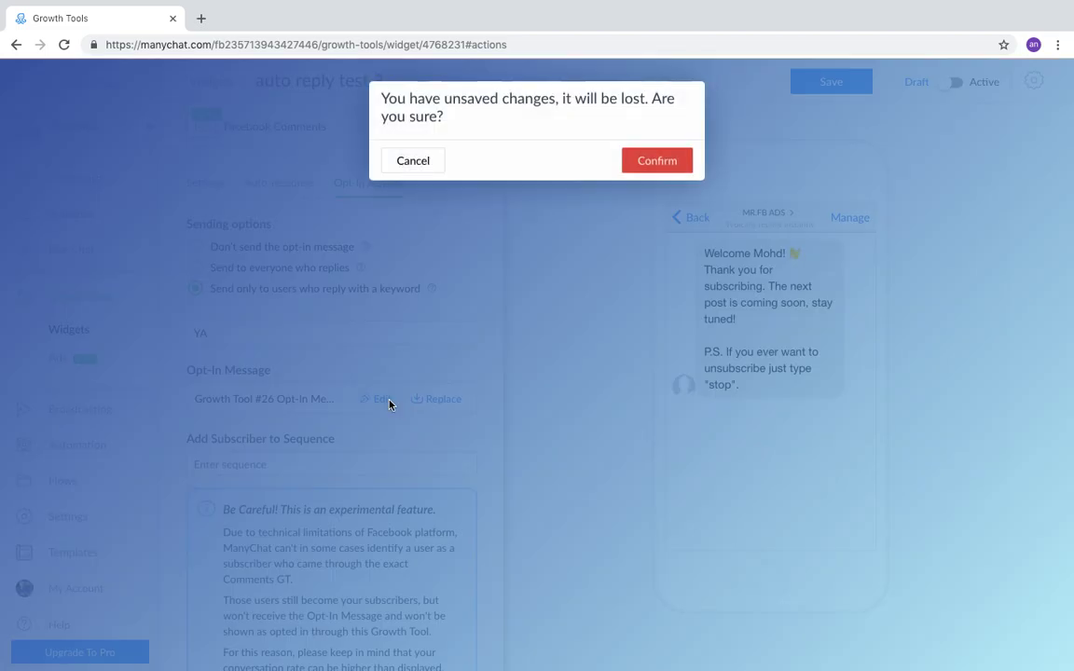
click(678, 170)
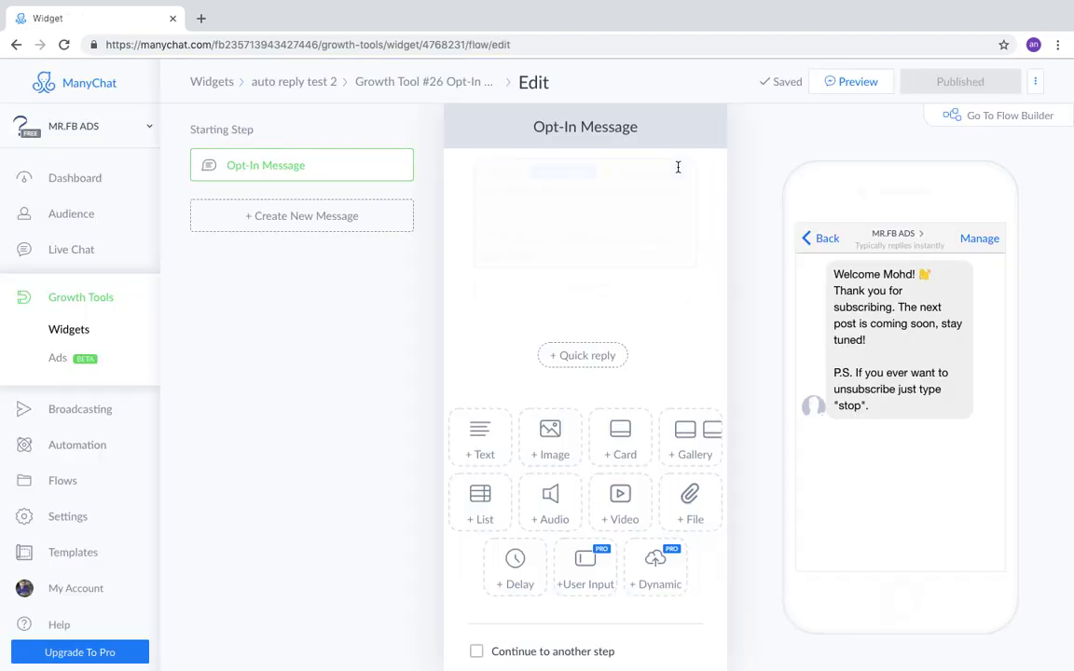
click(549, 223)
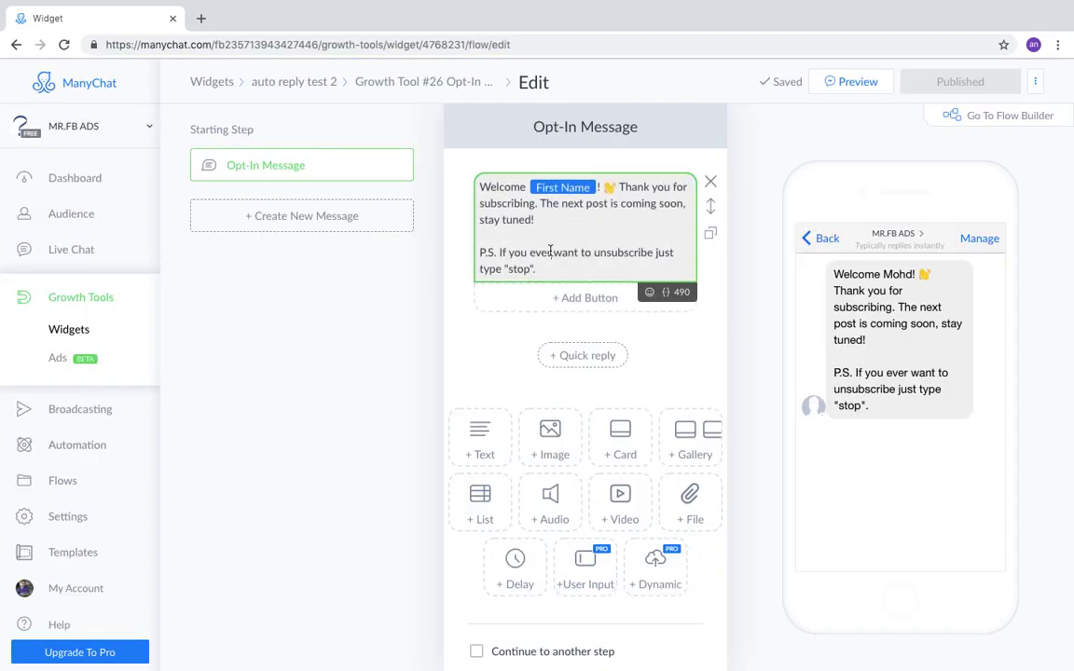
drag(545, 275, 414, 184)
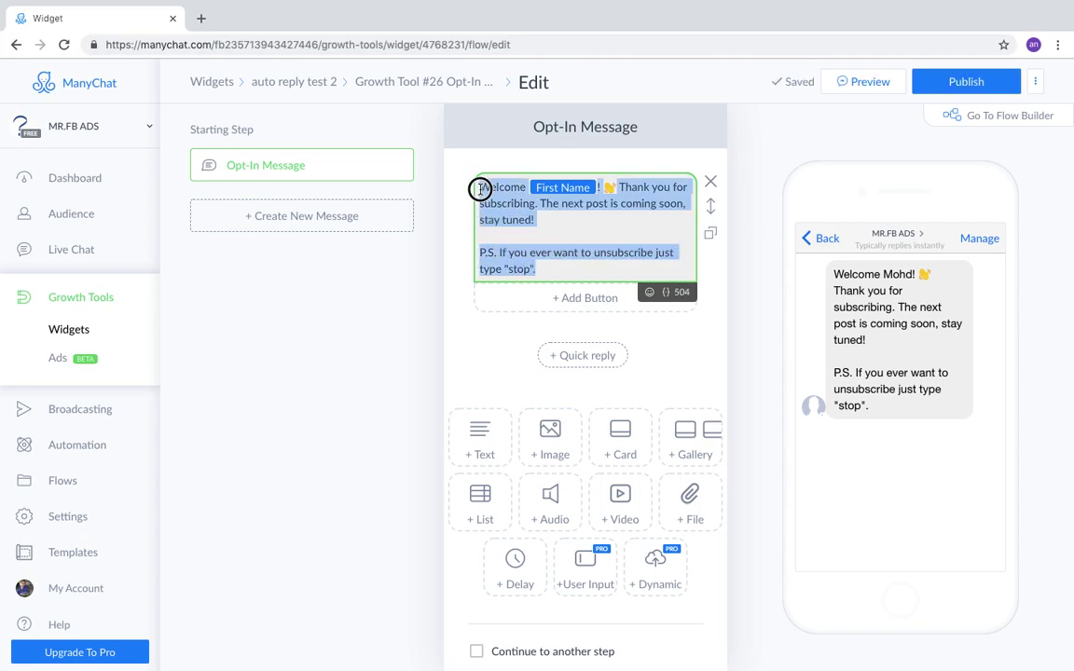
key(BackSpace)
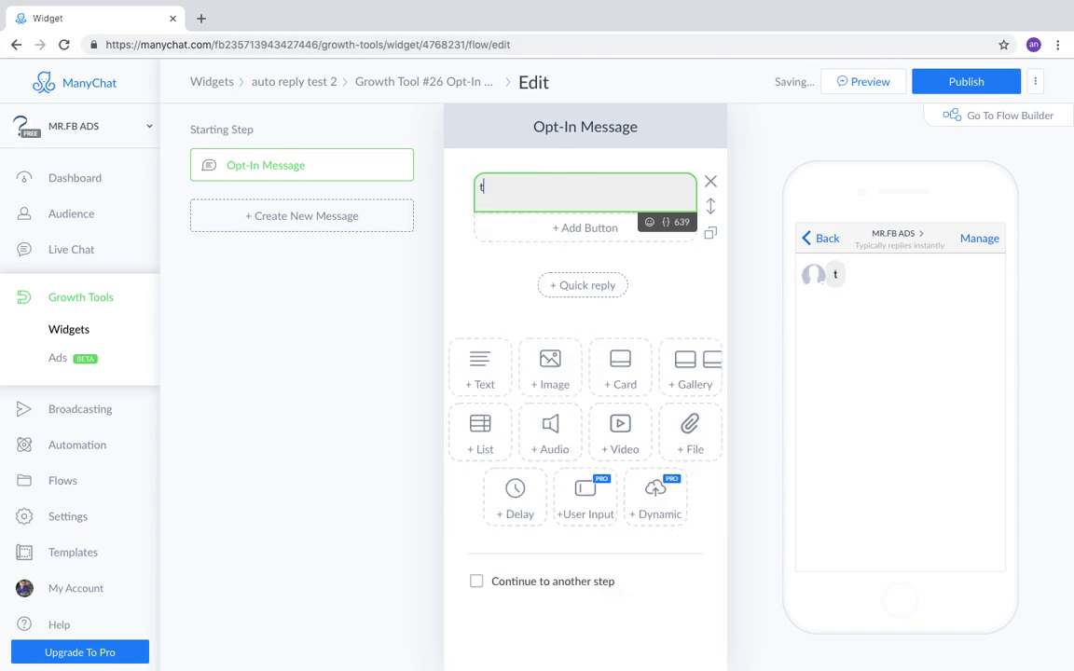
text(TAHM)
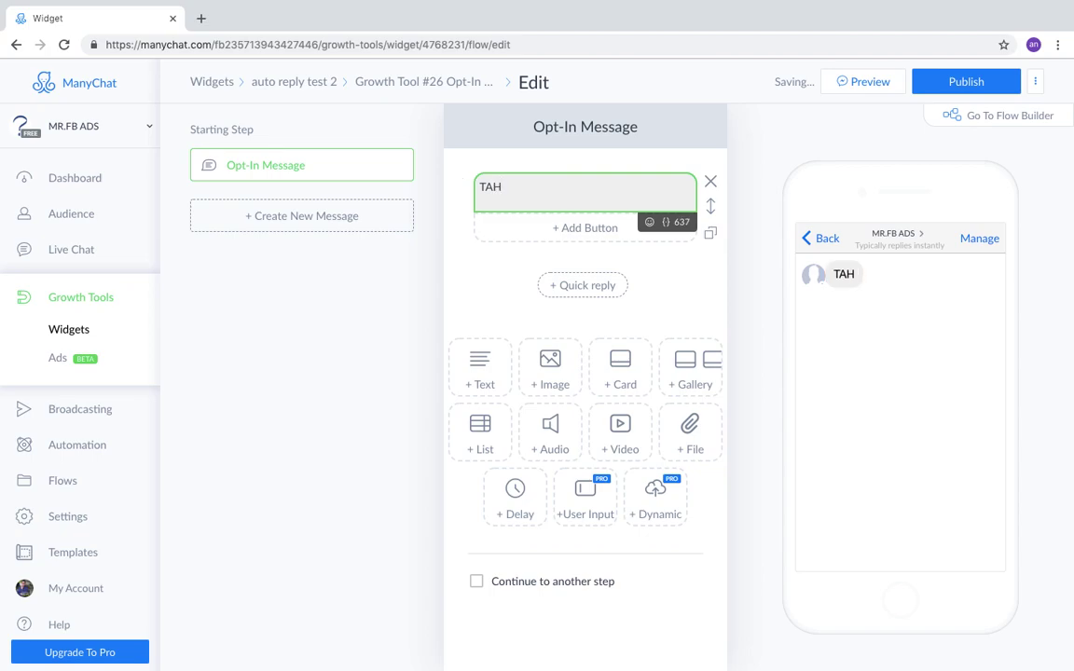
text(NIAH! KERANA)
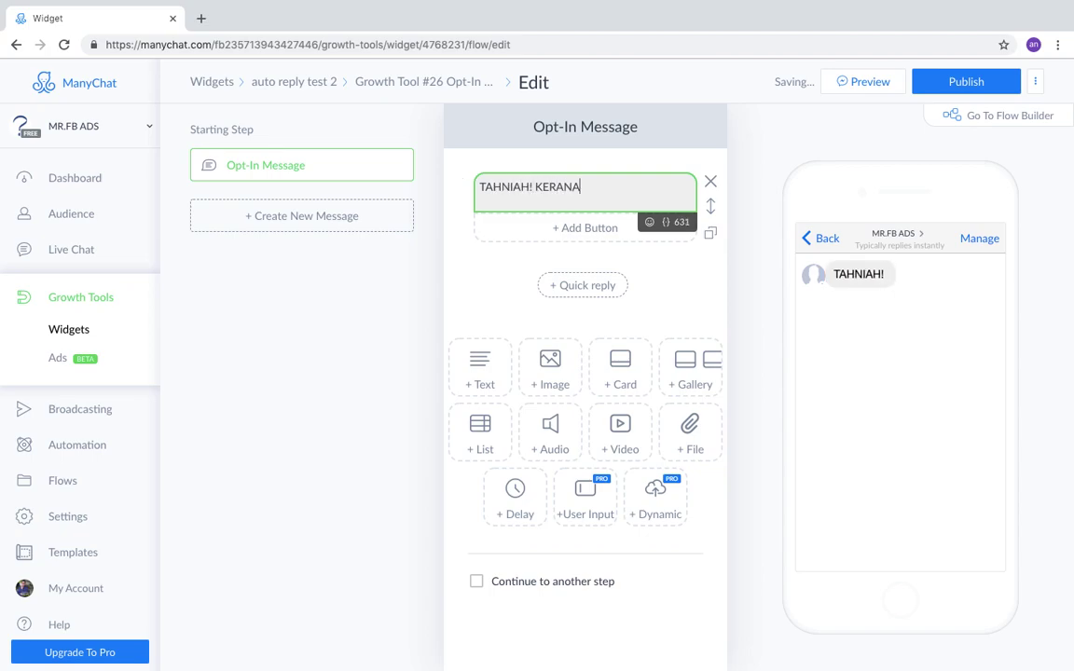
text( ANDA TELAH ME)
key(BackSpace)
key(BackSpace)
key(BackSpace)
key(BackSpace)
key(BackSpace)
key(BackSpace)
key(BackSpace)
key(BackSpace)
key(BackSpace)
key(BackSpace)
key(BackSpace)
key(BackSpace)
key(BackSpace)
key(BackSpace)
key(BackSpace)
key(BackSpace)
key(BackSpace)
key(BackSpace)
key(BackSpace)
key(BackSpace)
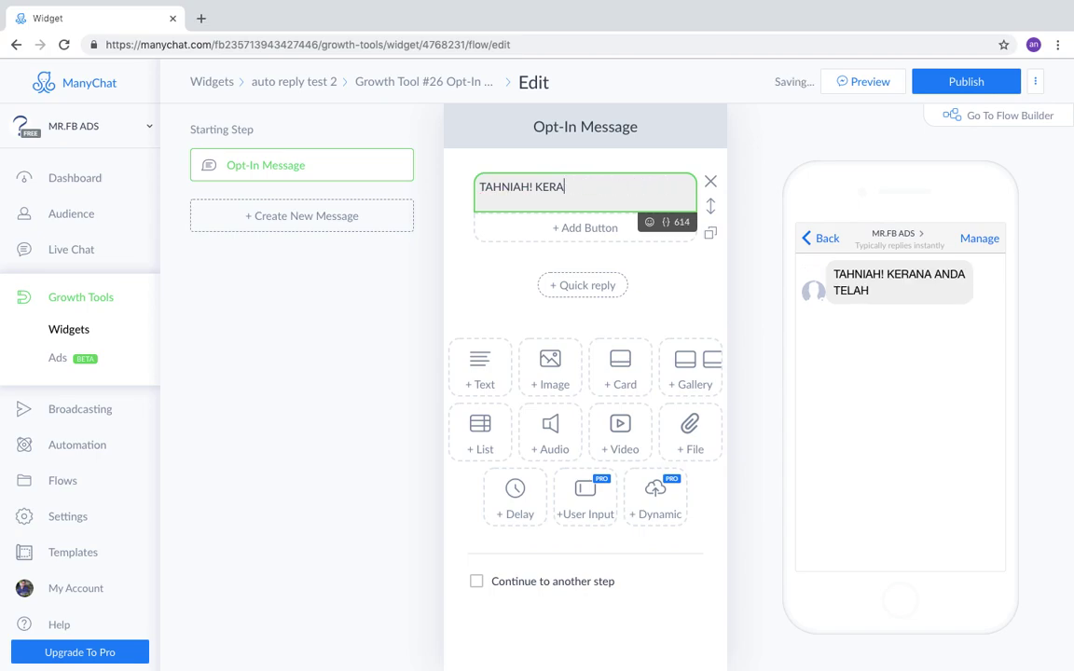
Continue the message after "TAHNIAH!" with "Kerana anda telah melakukan pilihan yang bijak." and start a new paragraph.
text(Kerana )
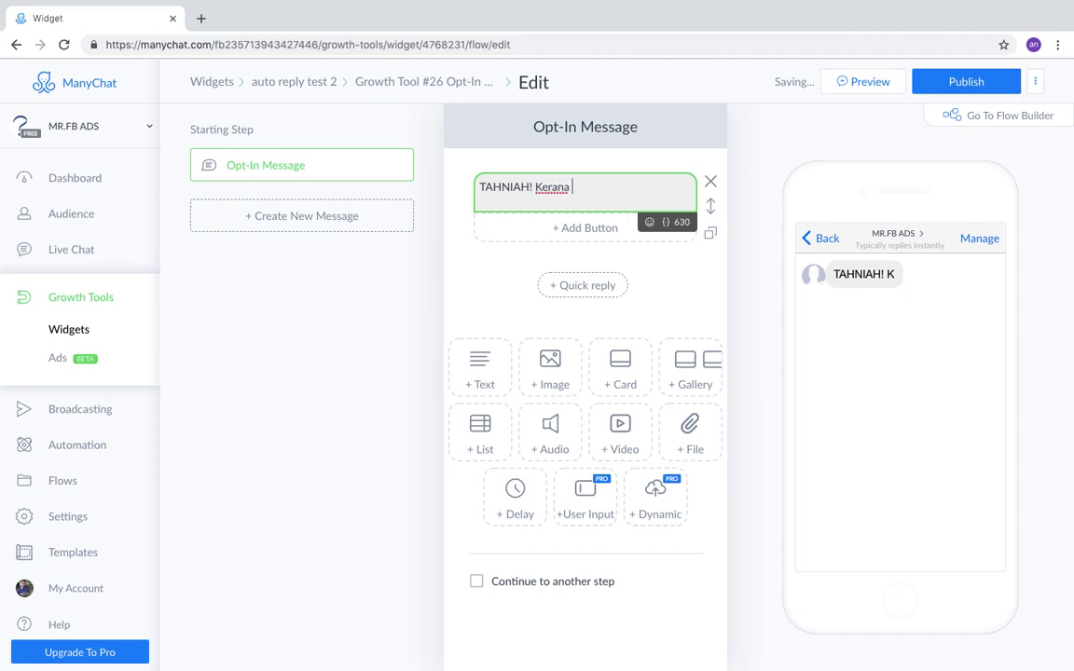
text(anda telah melakukan pilih)
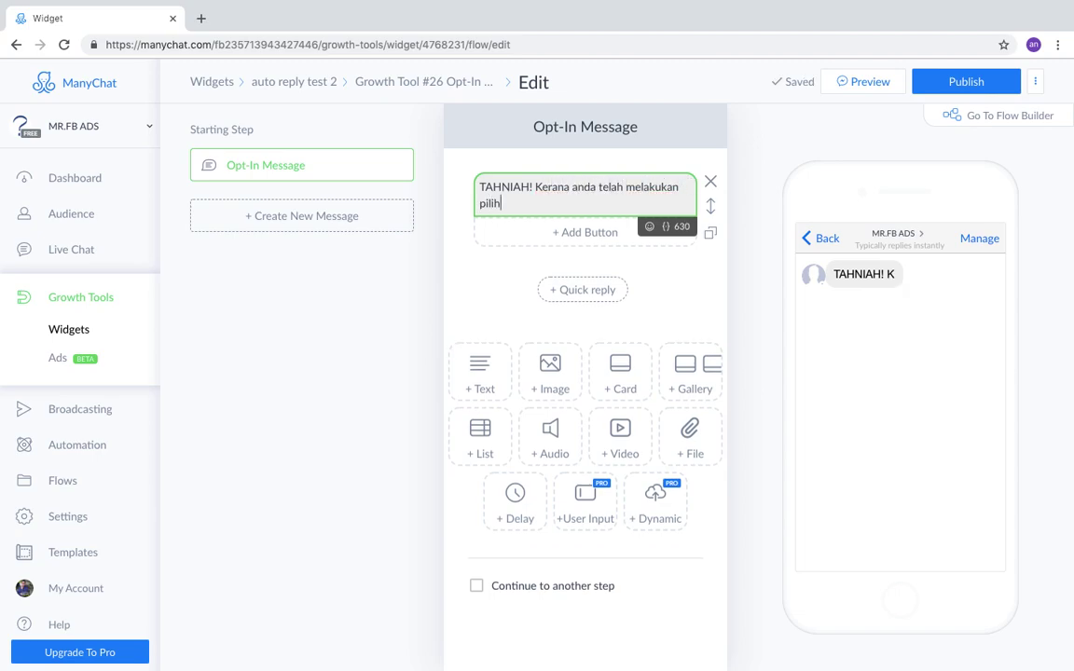
text(an yang bija)
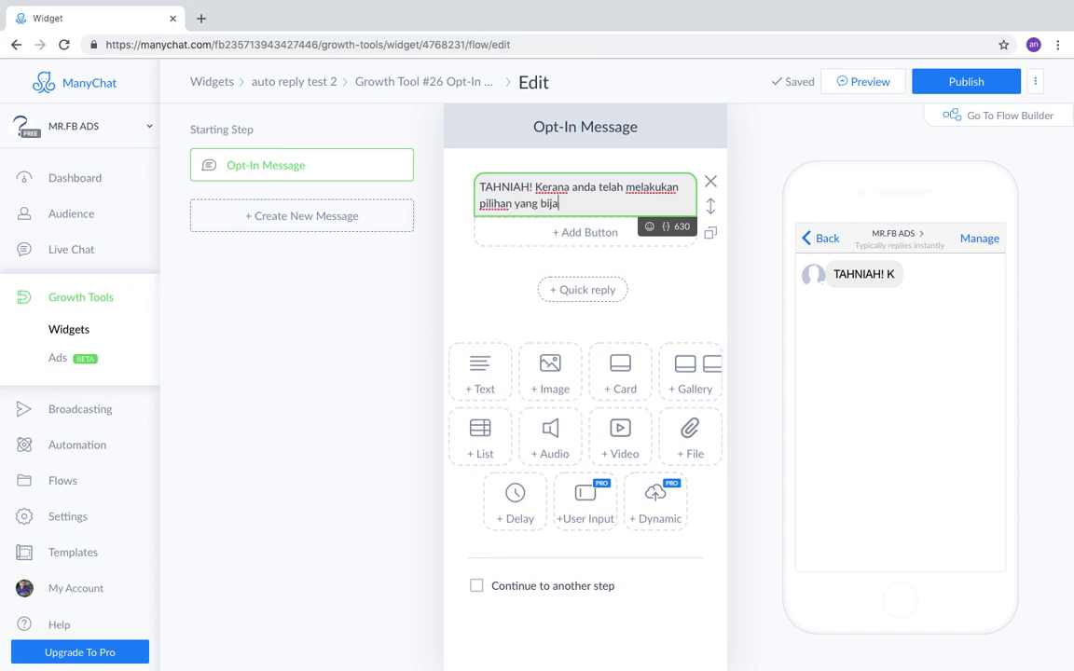
text(k.)
key(Return)
key(Return)
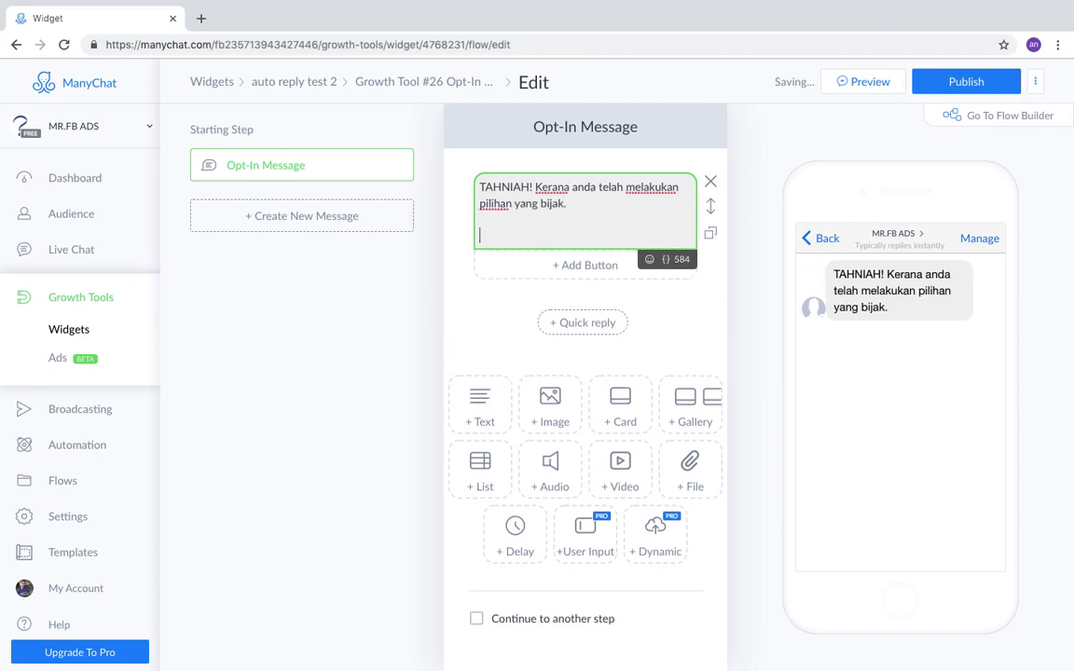
Write "Sila pilih salah satu pilihan butang di bawah" as the second paragraph and end it with the recently used grinning emoji.
text(Sila pi)
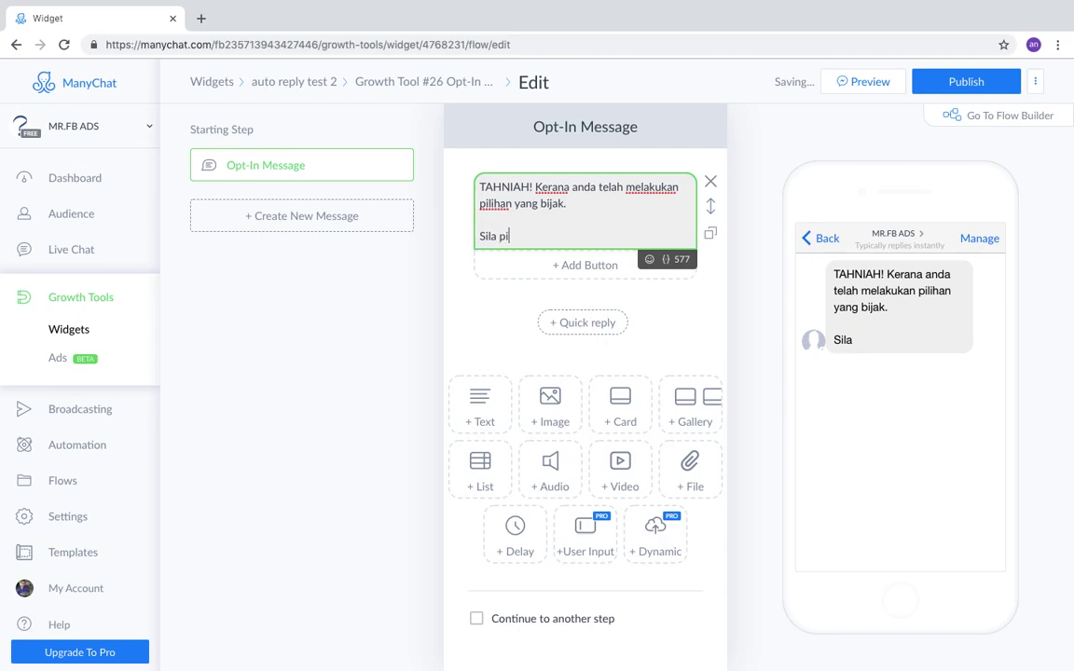
text(lih salah satu pilihan b)
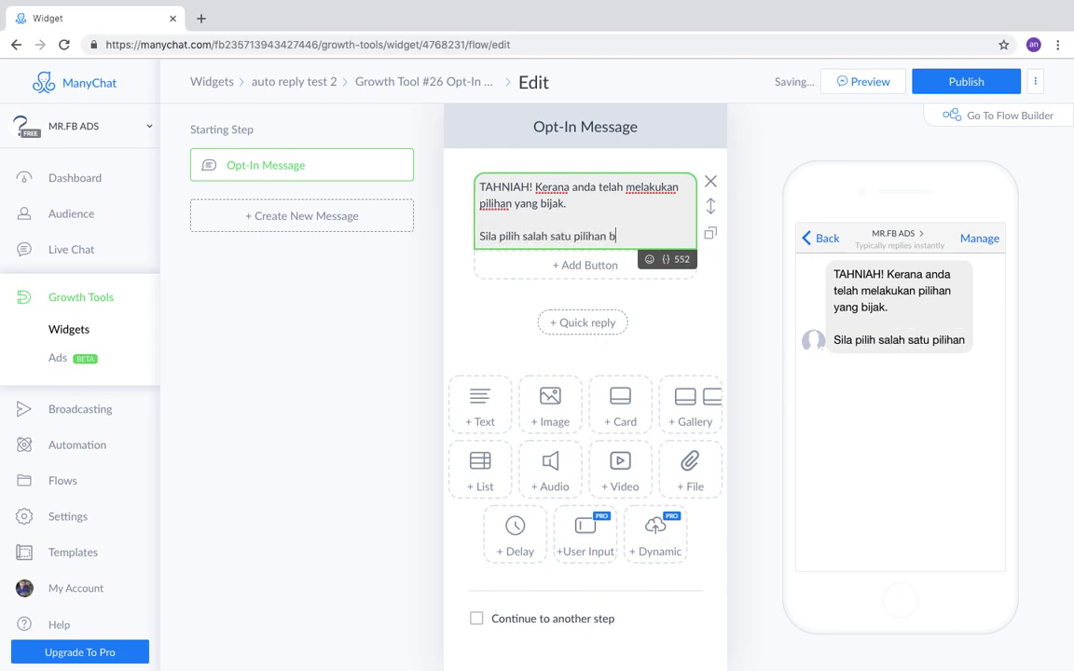
text(utang di bawah)
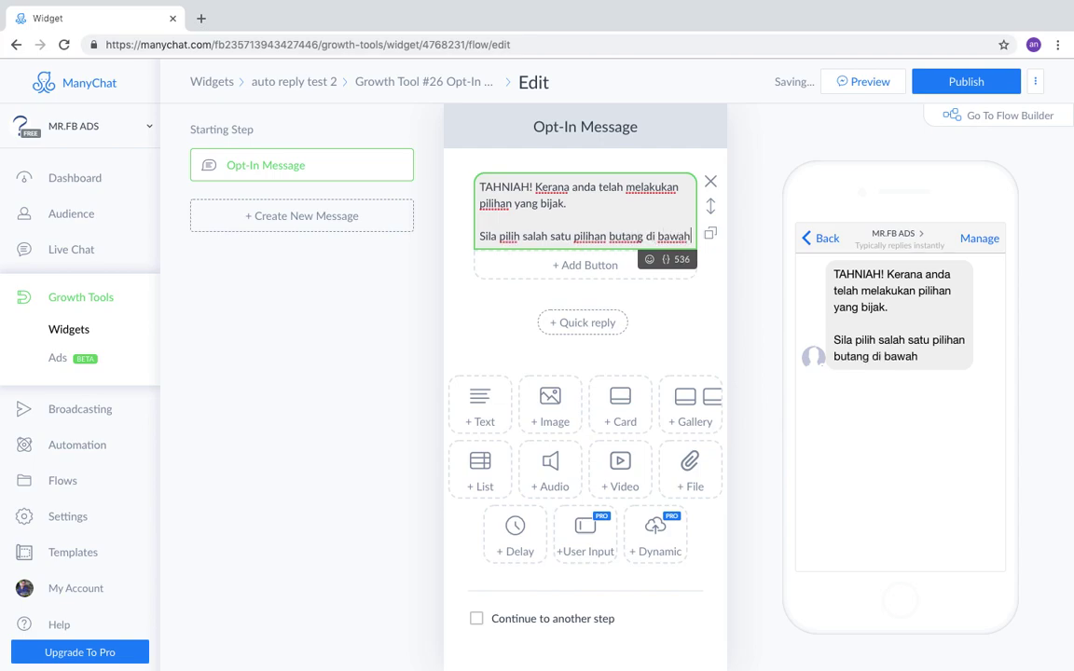
click(650, 259)
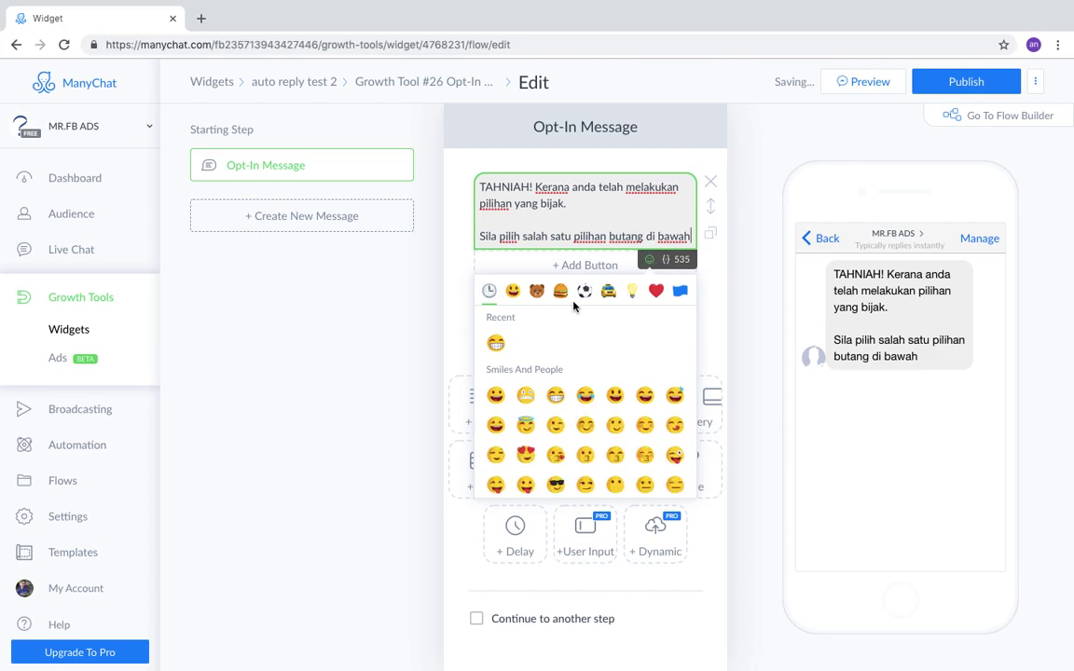
click(495, 343)
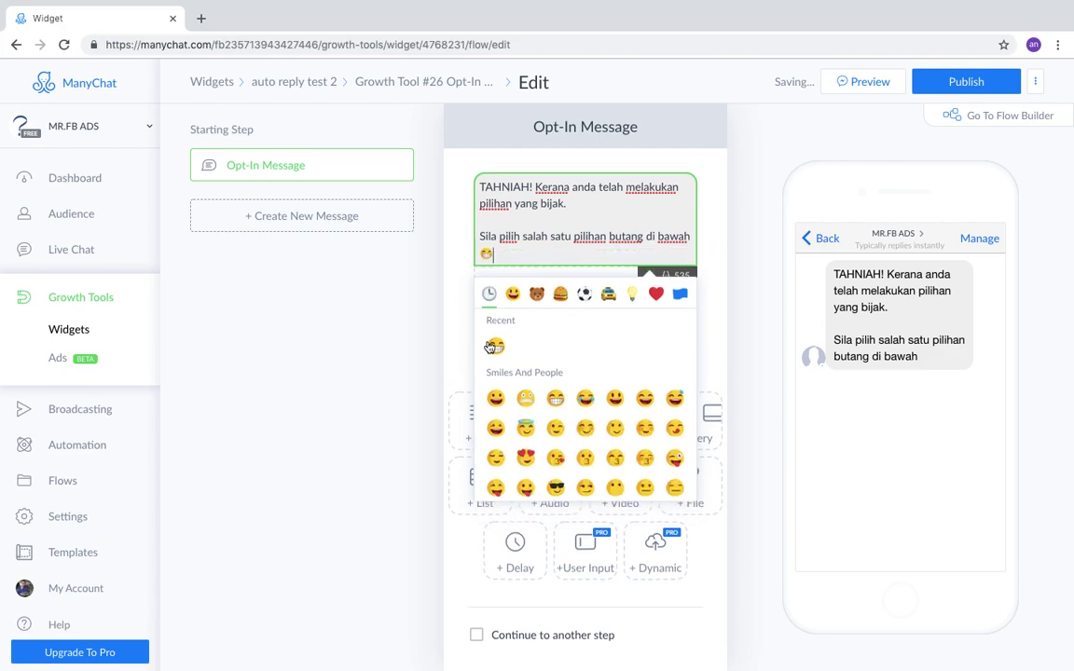
click(568, 243)
Add a button titled "NAK TENGOK TESTIMONI" below the message and set its action to Open website.
click(559, 280)
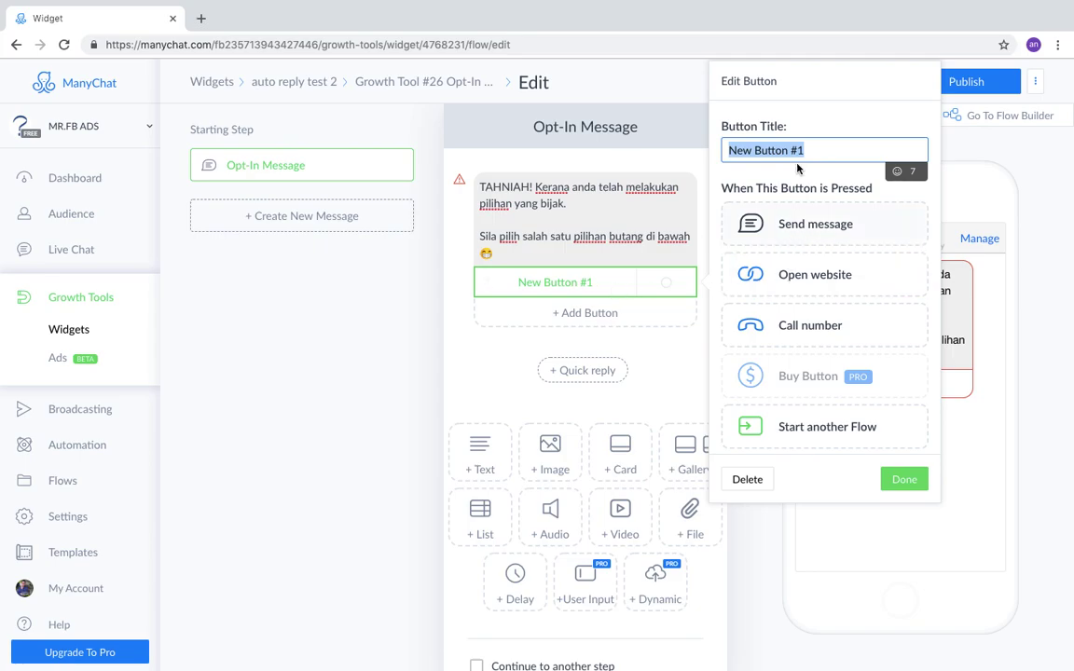
key(BackSpace)
text(NAK TENGOK TESTIMONI)
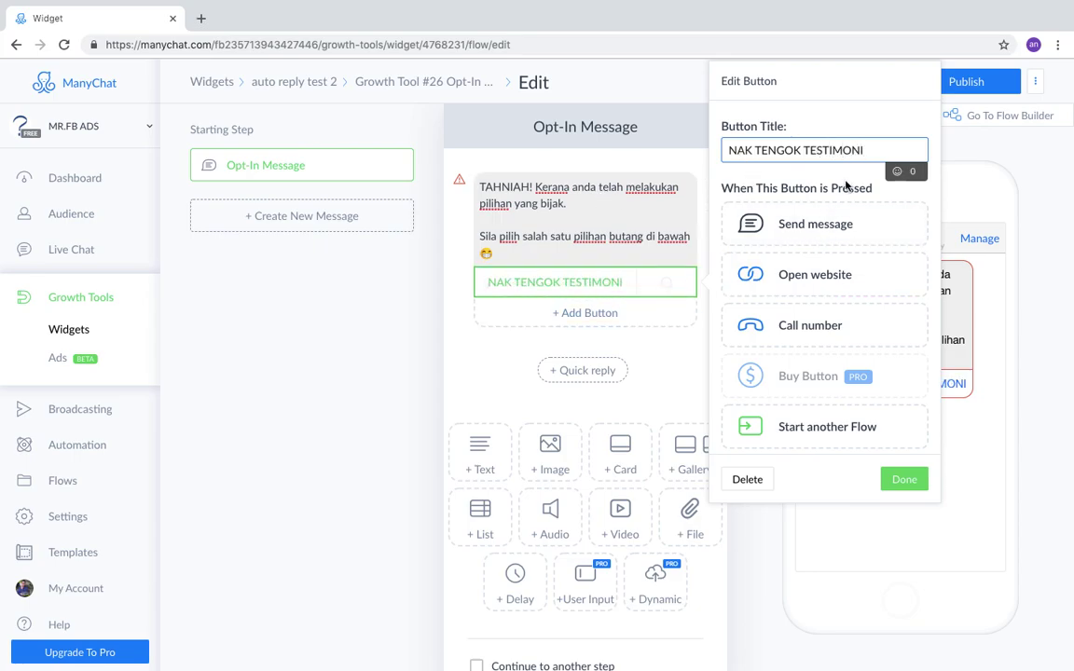
click(842, 269)
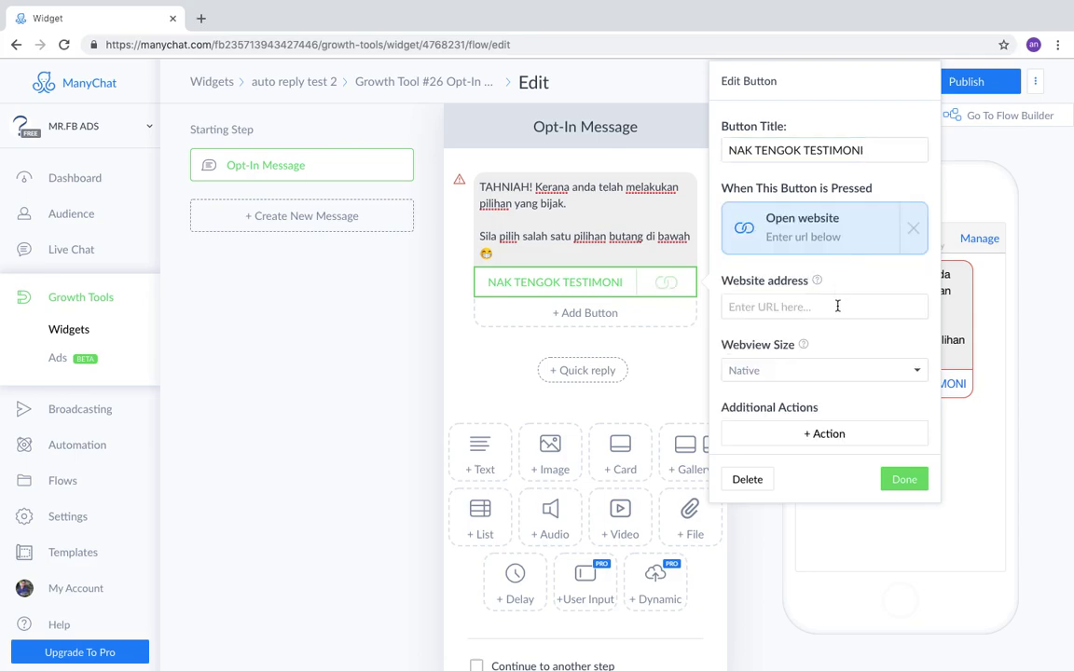
click(837, 306)
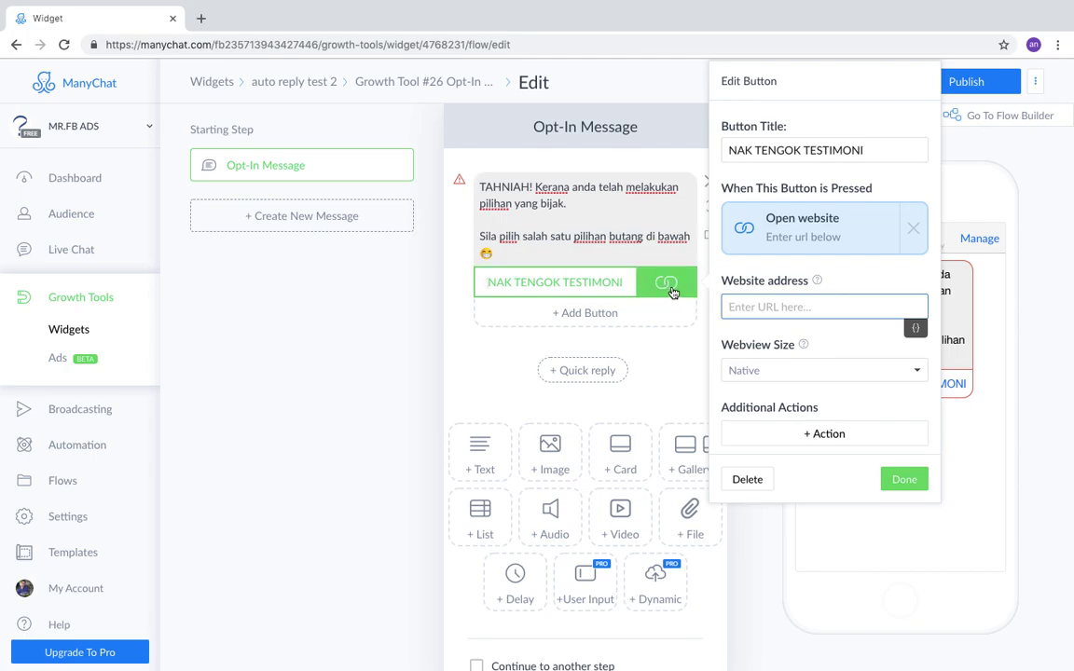
Add a second button titled "NAK TANYA SOALAN" with the Open website action.
click(628, 317)
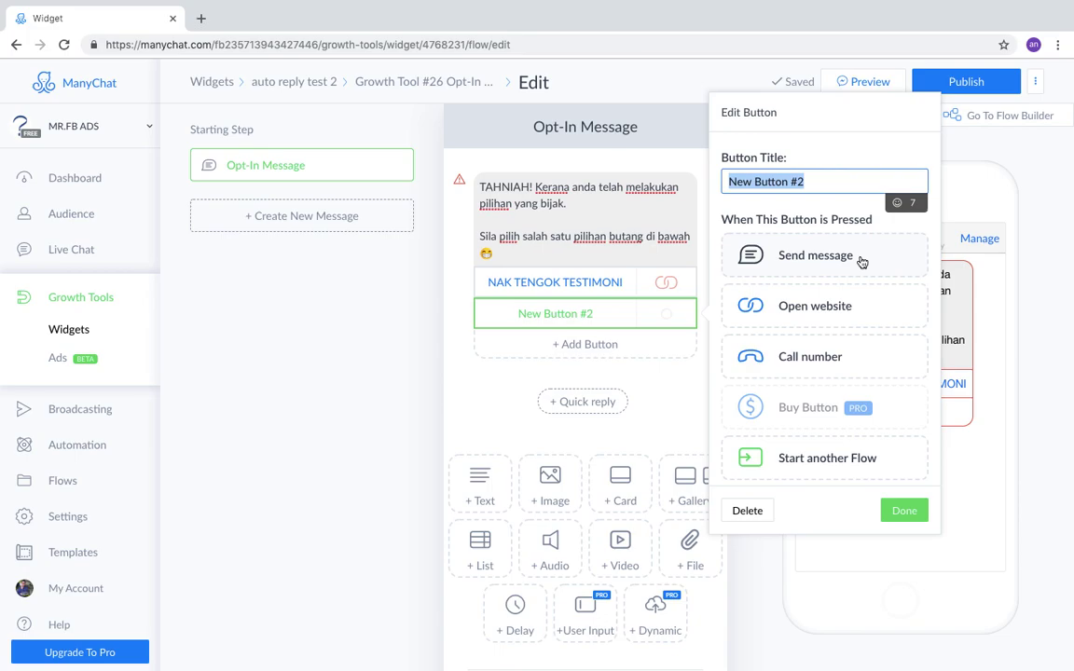
click(868, 318)
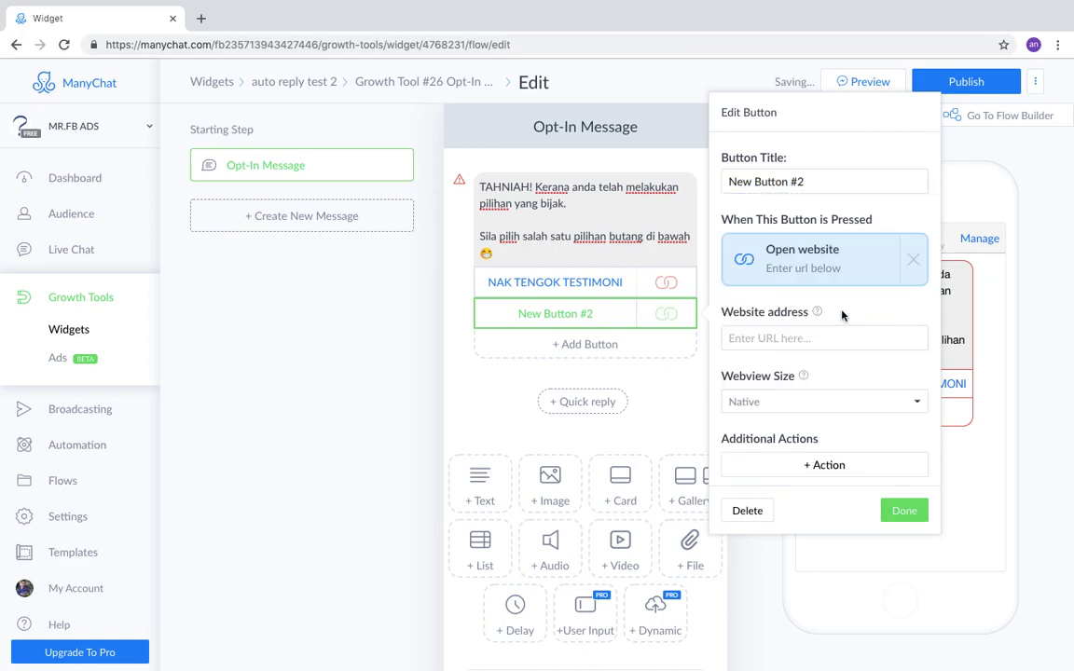
click(828, 182)
key(ctrl+a)
key(BackSpace)
text(NAK )
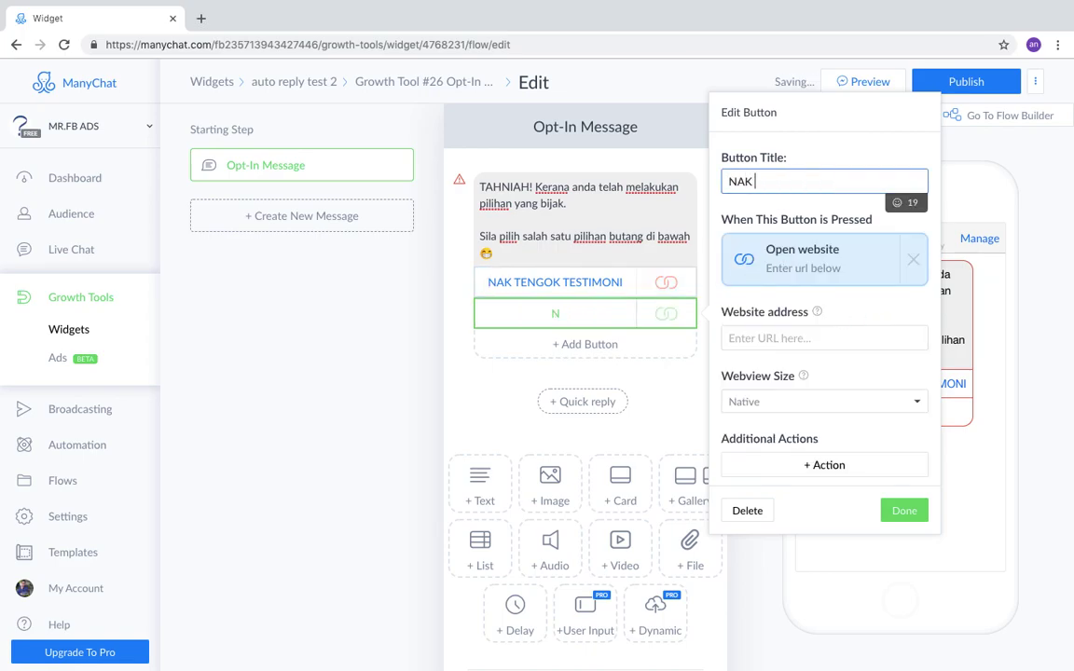
text(TANYA SOALAN)
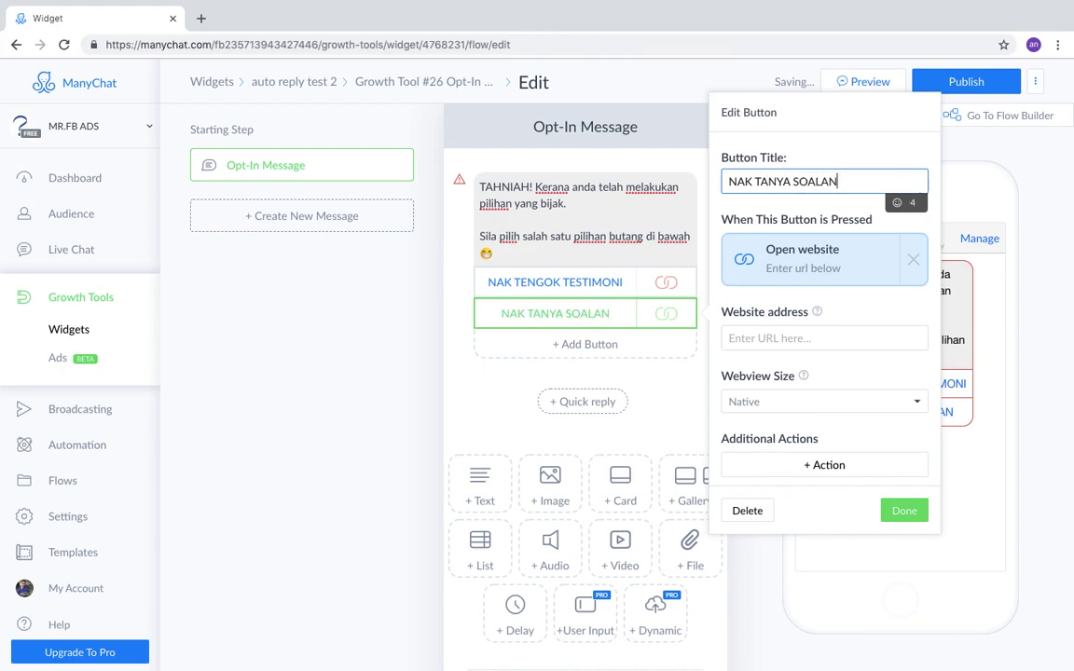
click(838, 341)
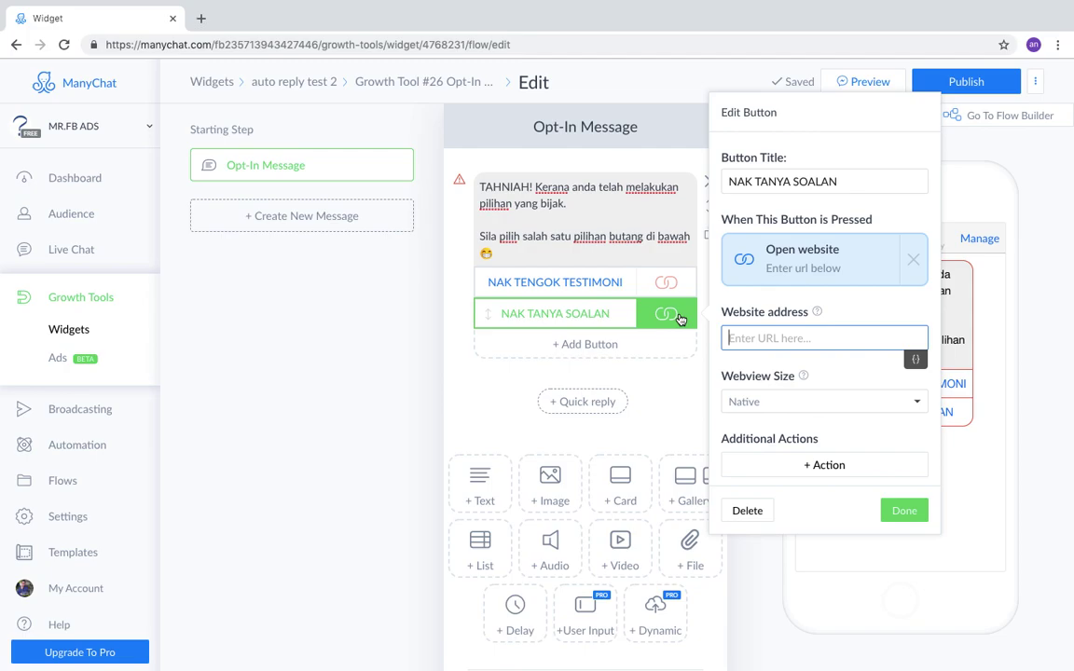
Add a third button titled "NAK BELI PRODUK" and look through its available actions.
click(595, 345)
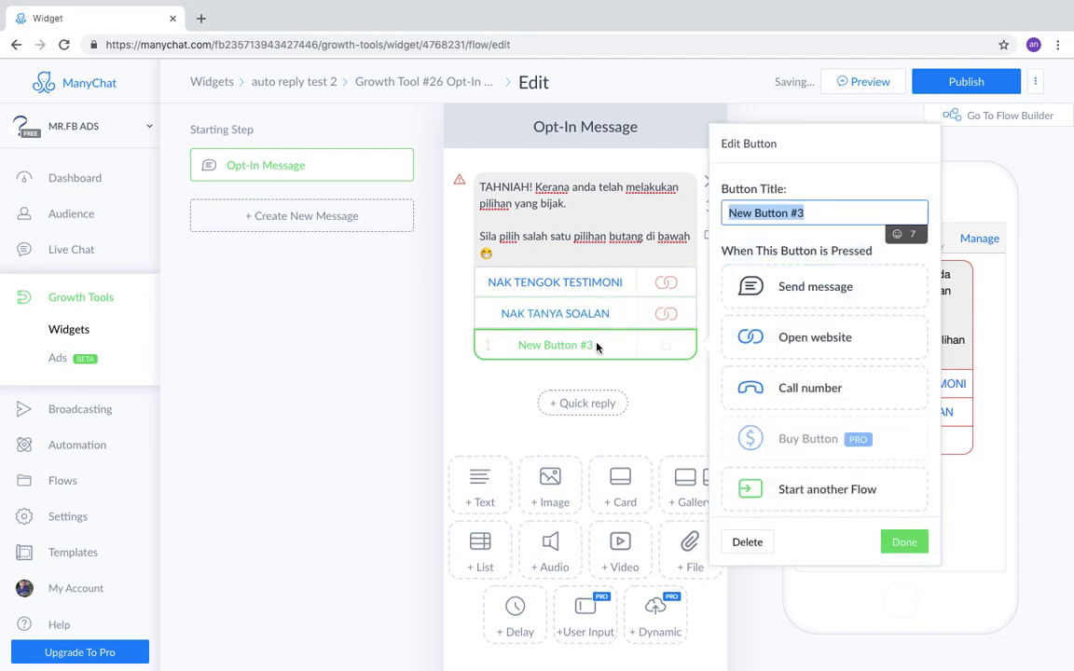
key(BackSpace)
text(NAK BELI PRODUK)
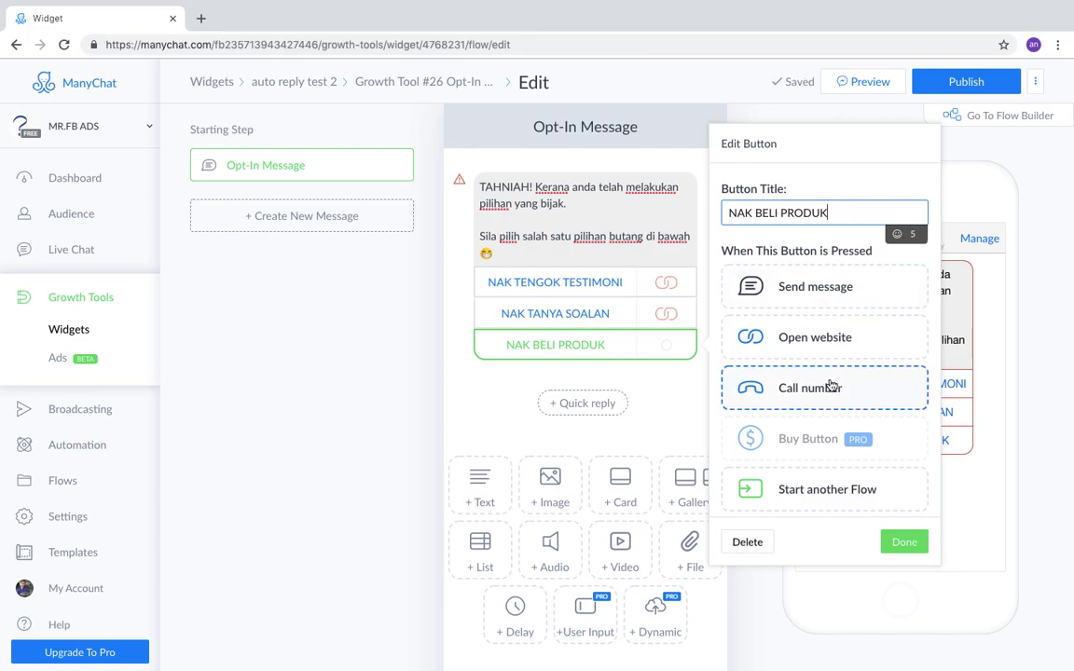
scroll(831, 385, down, 1)
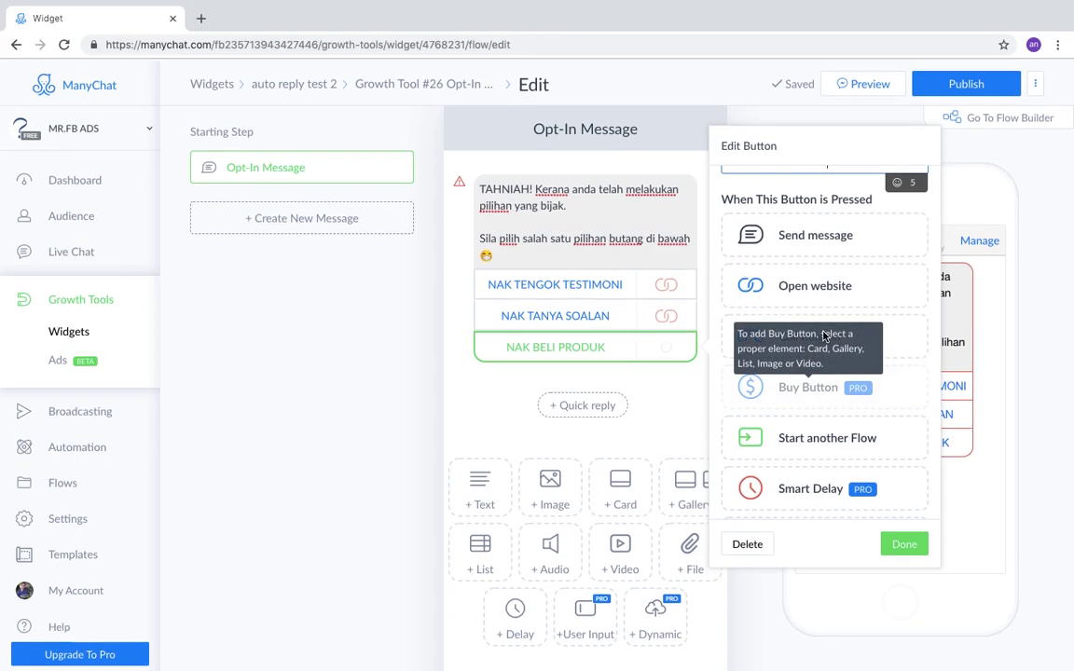
scroll(850, 242, up, 1)
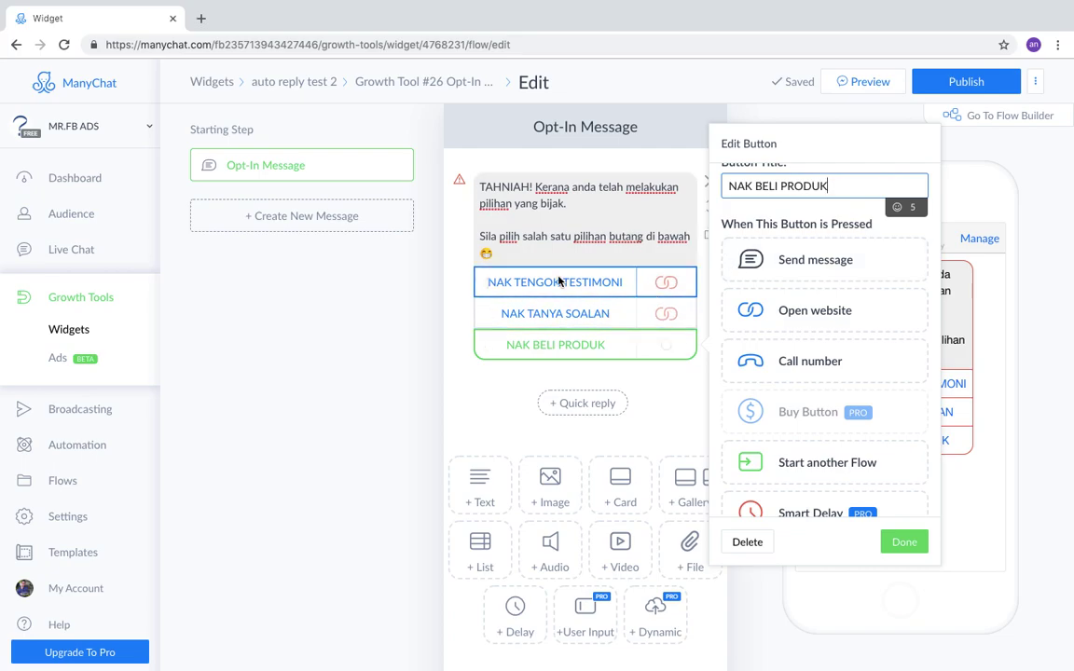
Review the website settings of the "NAK TENGOK TESTIMONI" and "NAK TANYA SOALAN" buttons.
click(655, 289)
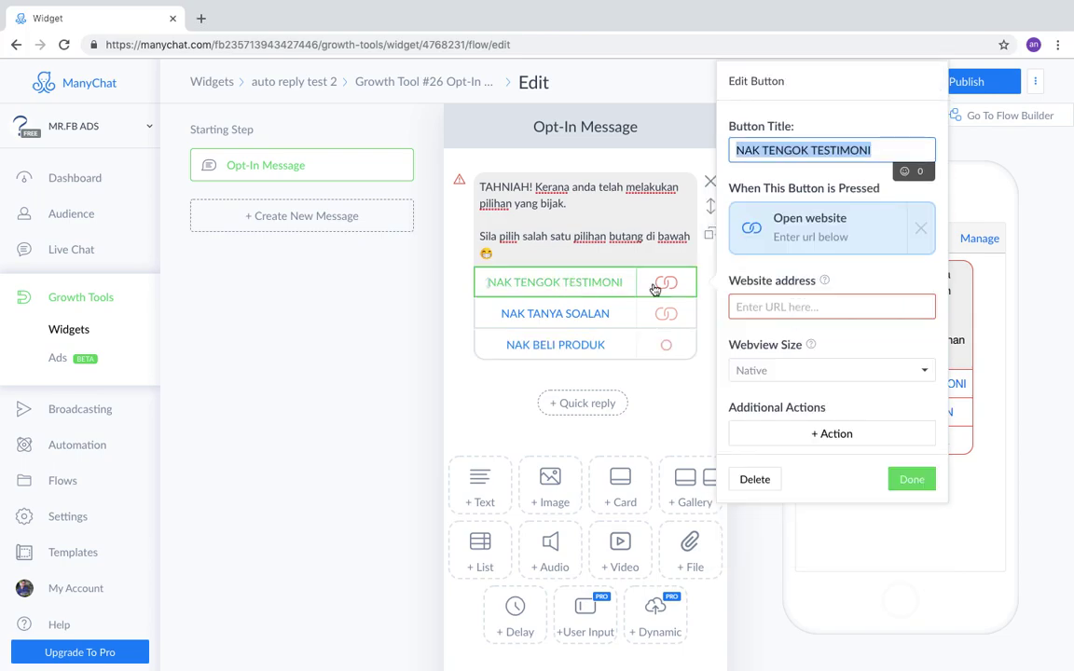
click(606, 313)
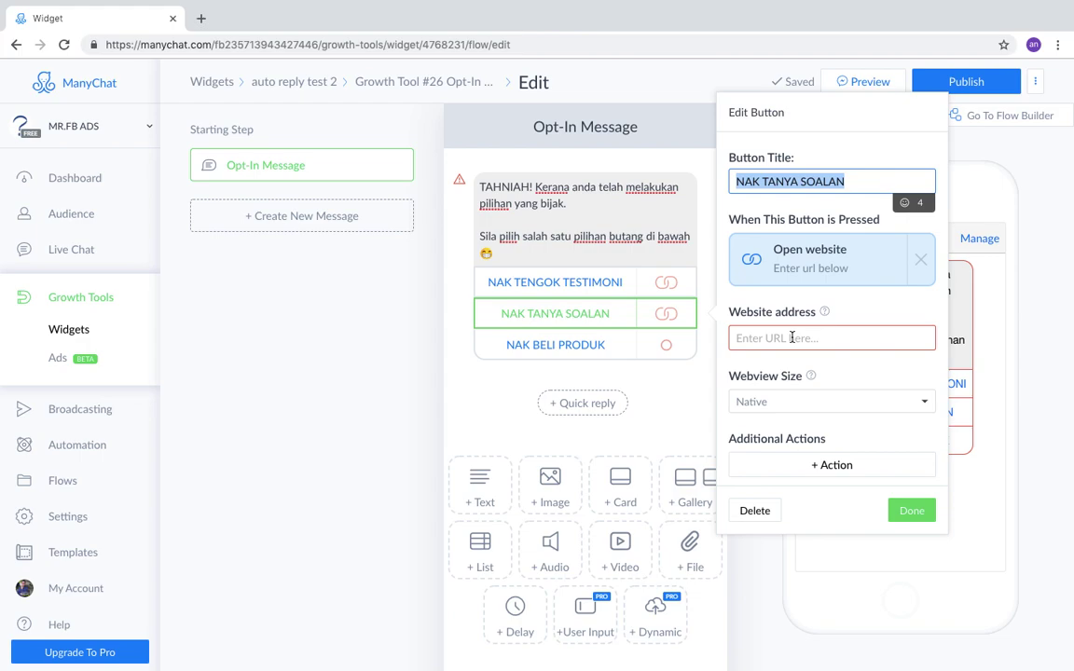
click(773, 337)
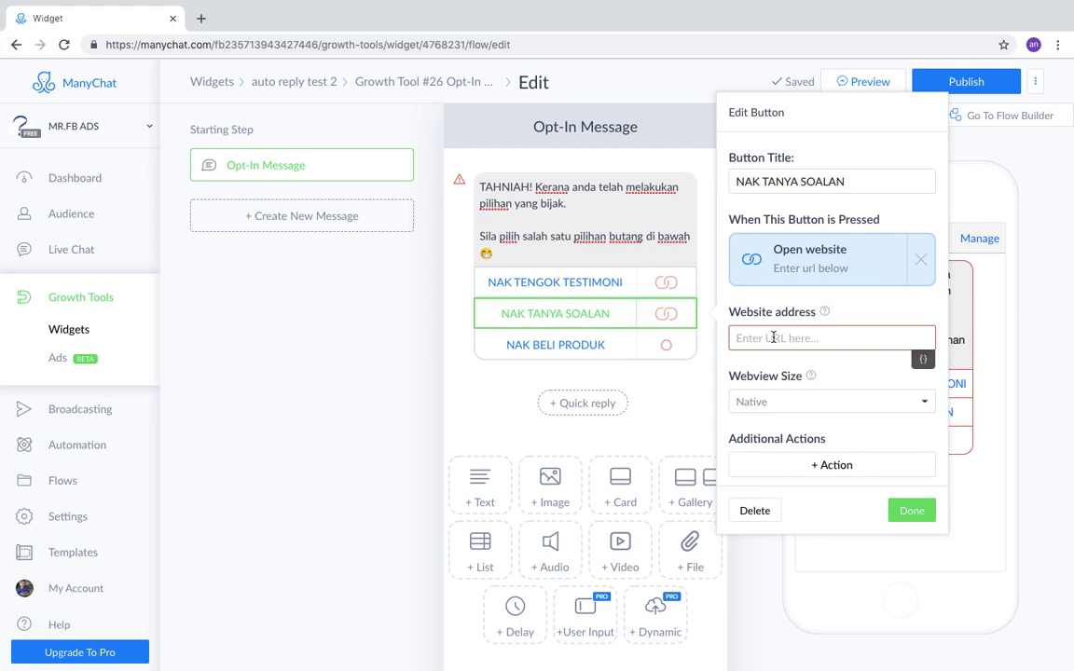
Set the "NAK BELI PRODUK" button to the Call number action with type Specific phone, and enter the contact's phone number.
click(601, 347)
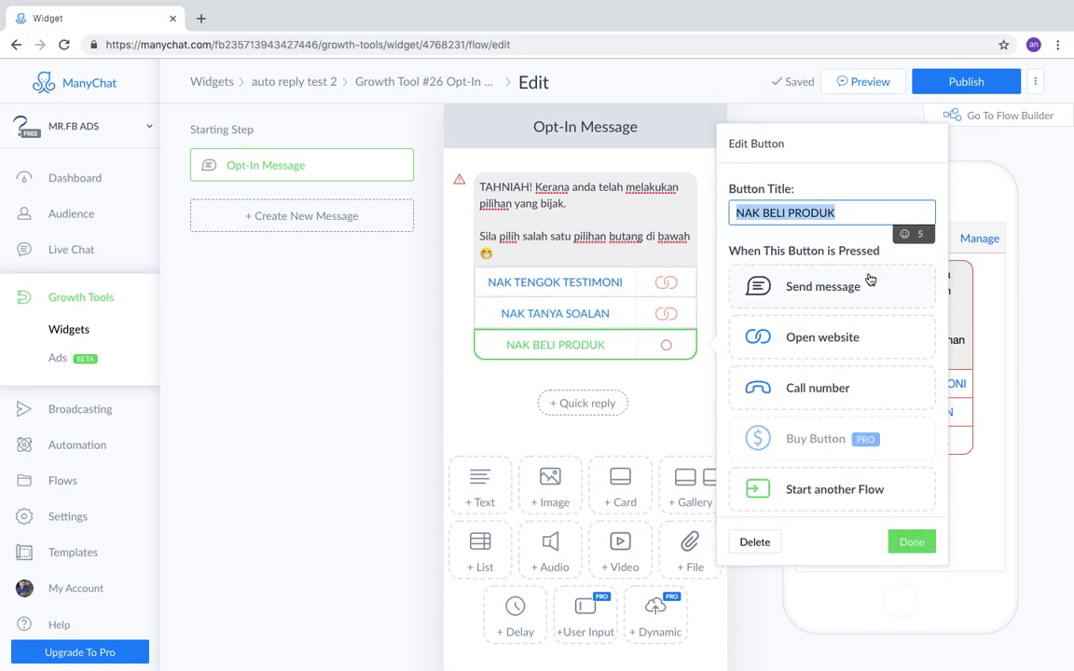
click(856, 385)
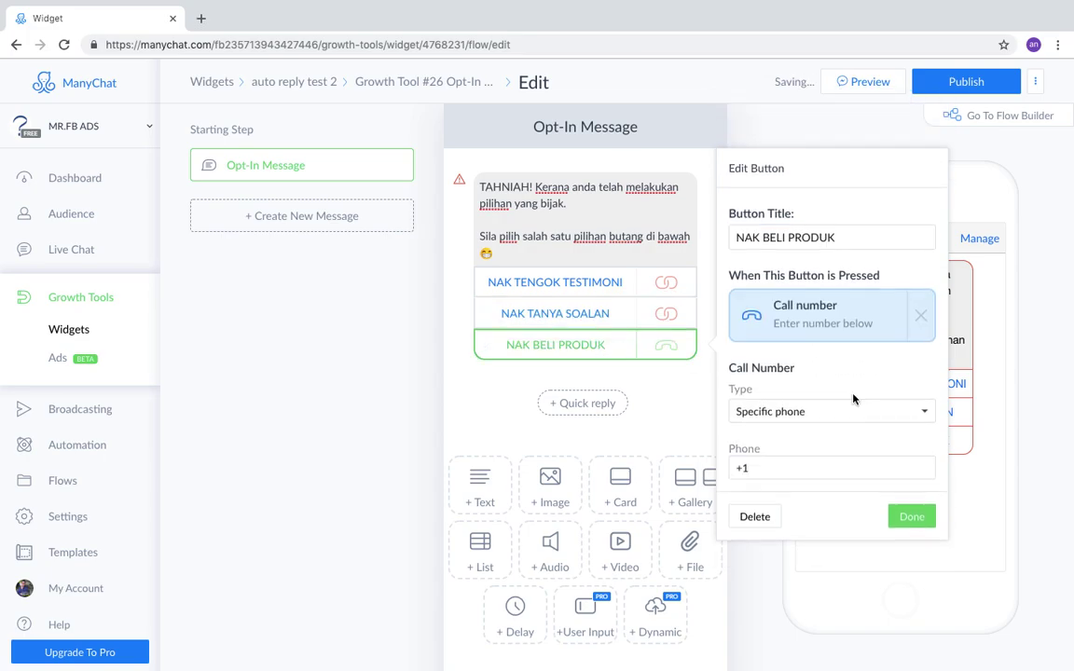
click(808, 410)
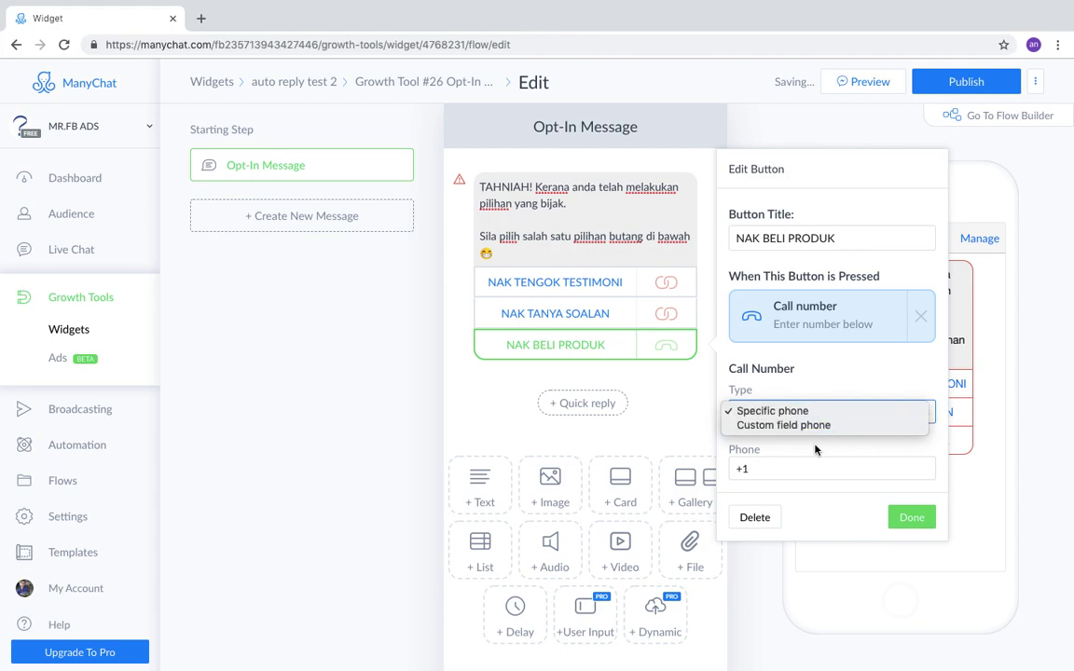
click(807, 410)
click(786, 469)
key(BackSpace)
text(6)
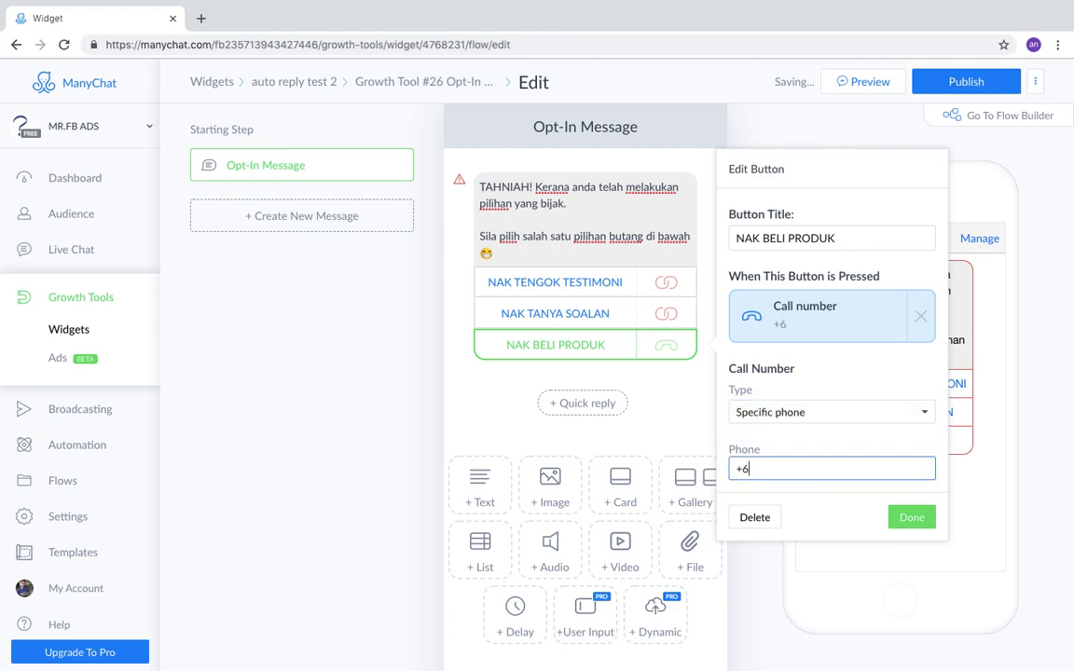
text(0 19-6735)
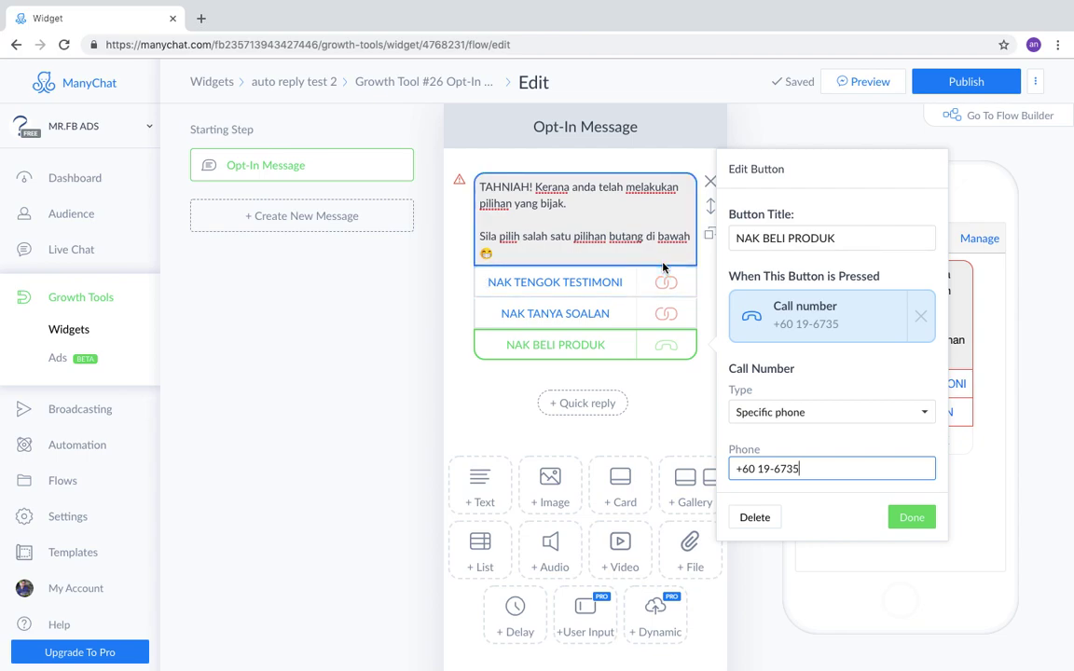
mouse_move(760, 9)
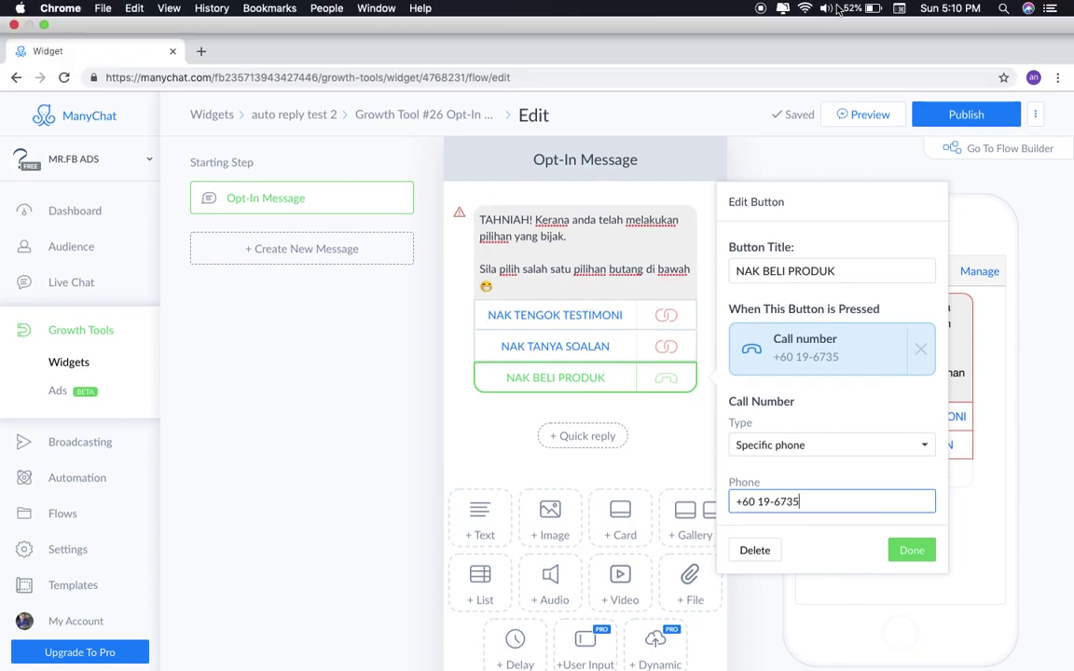